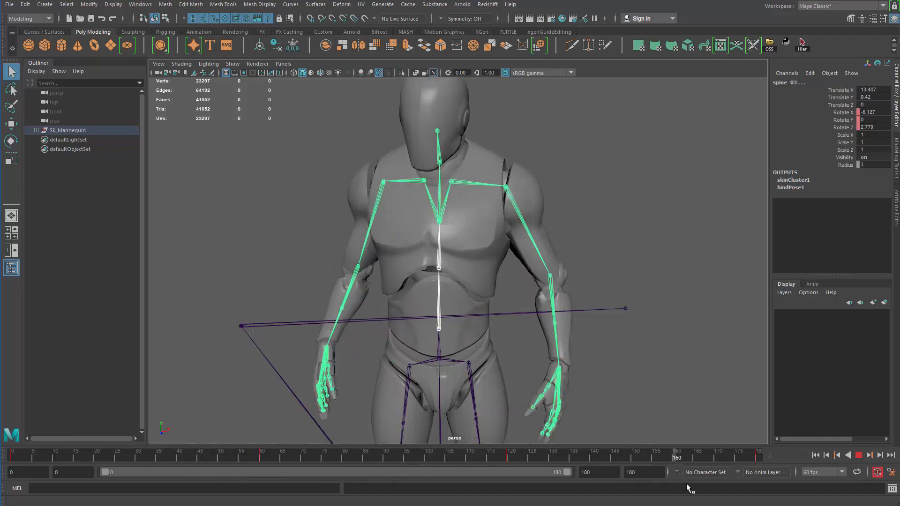
At frame 60, swing the mannequin's right upper arm forward to a rotation of about X -33, Y 58, Z -67
{"action": "left_click", "coordinate": [348, 221]}
{"action": "left_click_drag", "start_coordinate": [396, 263], "coordinate": [450, 356], "text": "alt"}
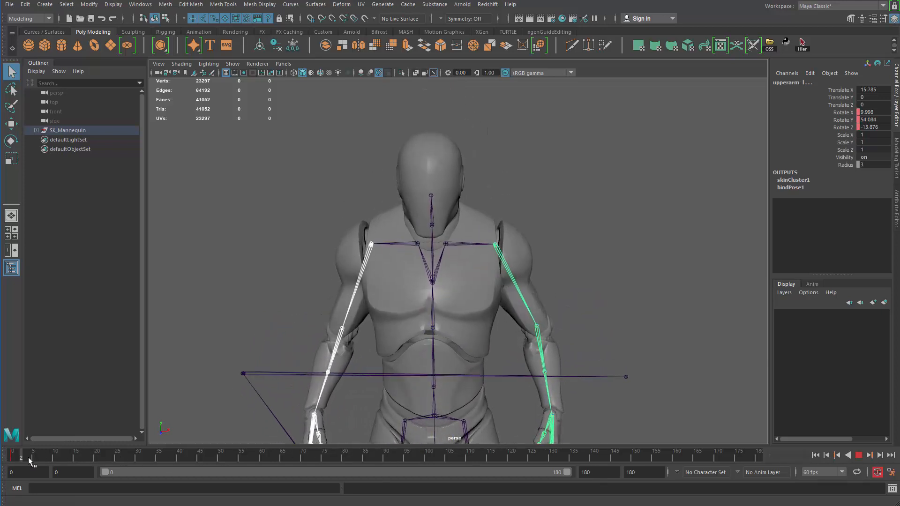
{"action": "left_click_drag", "start_coordinate": [29, 461], "coordinate": [260, 481]}
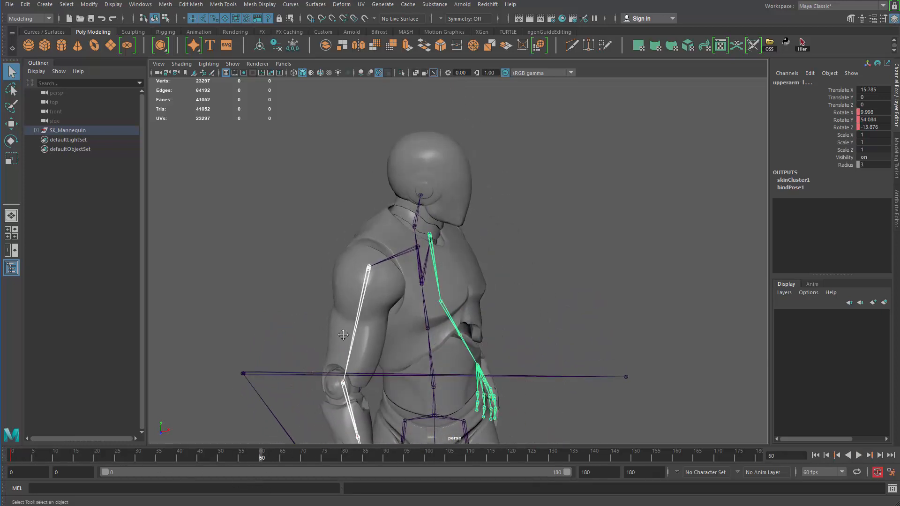
{"action": "middle_click_drag", "start_coordinate": [343, 335], "coordinate": [357, 298], "text": "alt"}
{"action": "right_click_drag", "start_coordinate": [357, 298], "coordinate": [426, 307], "text": "alt"}
{"action": "left_click_drag", "start_coordinate": [425, 307], "coordinate": [392, 316], "text": "alt"}
{"action": "left_click", "coordinate": [299, 265]}
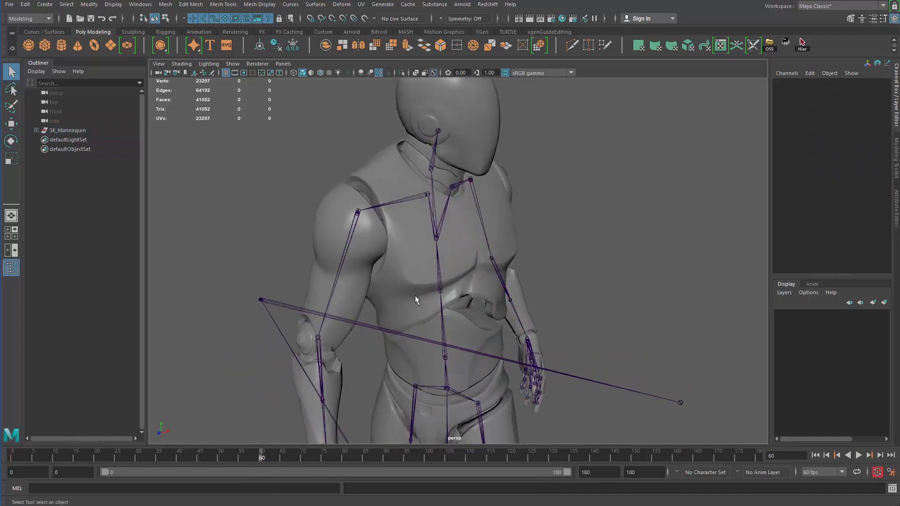
{"action": "left_click_drag", "start_coordinate": [517, 268], "coordinate": [371, 245], "text": "alt"}
{"action": "left_click", "coordinate": [364, 250]}
{"action": "key", "text": "e"}
{"action": "left_click_drag", "start_coordinate": [415, 211], "coordinate": [417, 208]}
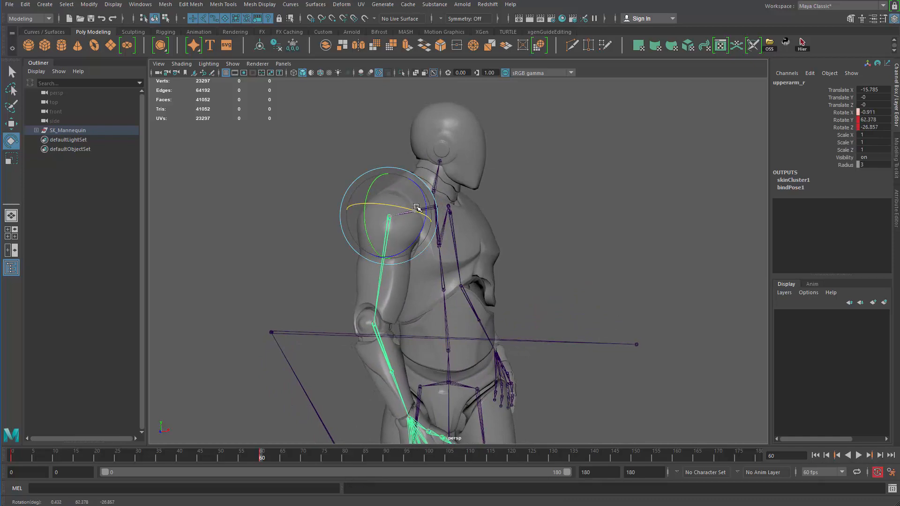
{"action": "left_click_drag", "start_coordinate": [419, 238], "coordinate": [392, 452]}
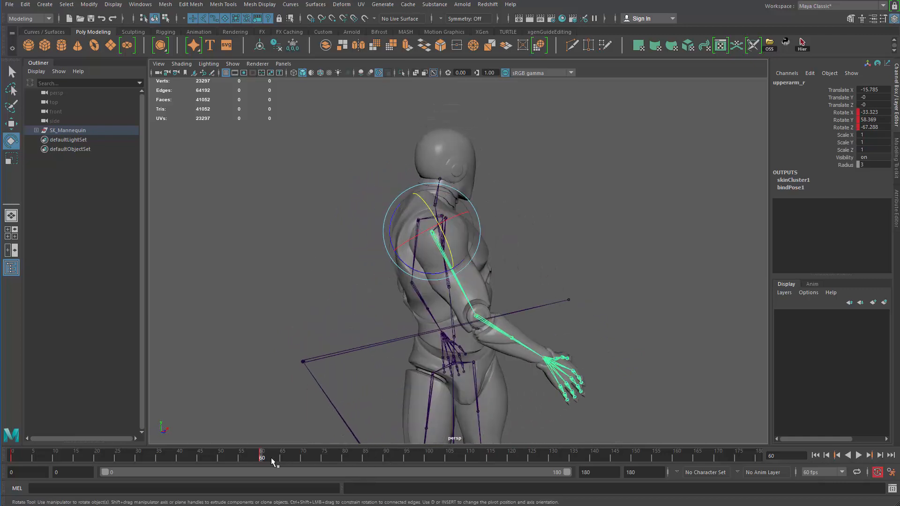
{"action": "key", "text": "alt+v"}
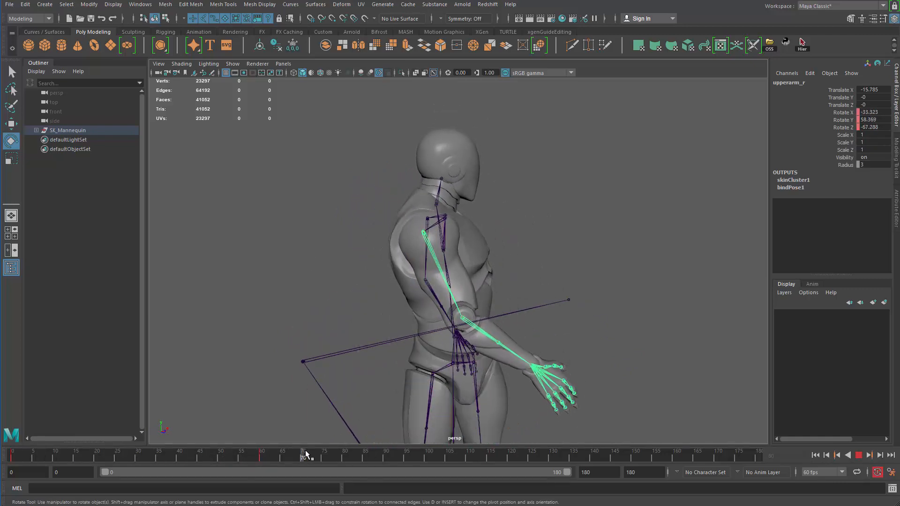
{"action": "left_click_drag", "start_coordinate": [305, 454], "coordinate": [265, 460]}
Swing the left upper arm backward at frame 60 to a rotation of about X 44, Y 48, Z 31
{"action": "left_click_drag", "start_coordinate": [469, 357], "coordinate": [496, 286], "text": "alt"}
{"action": "key", "text": "q"}
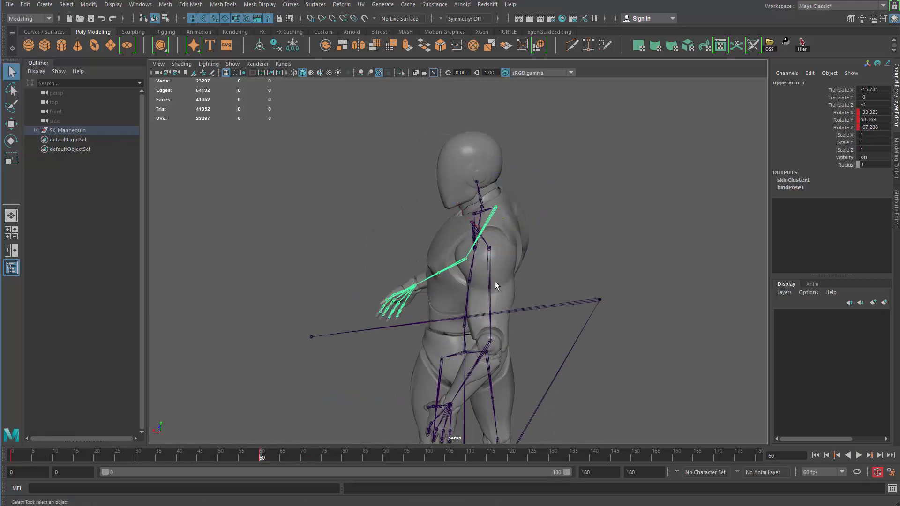
{"action": "left_click", "coordinate": [493, 280]}
{"action": "key", "text": "e"}
{"action": "left_click_drag", "start_coordinate": [527, 230], "coordinate": [516, 219]}
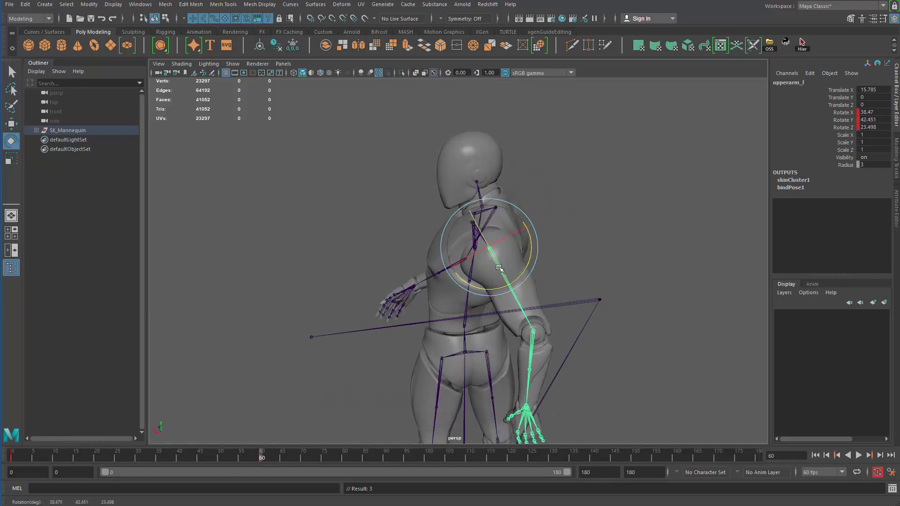
{"action": "left_click_drag", "start_coordinate": [499, 267], "coordinate": [502, 274]}
{"action": "left_click_drag", "start_coordinate": [507, 277], "coordinate": [516, 248], "text": "alt"}
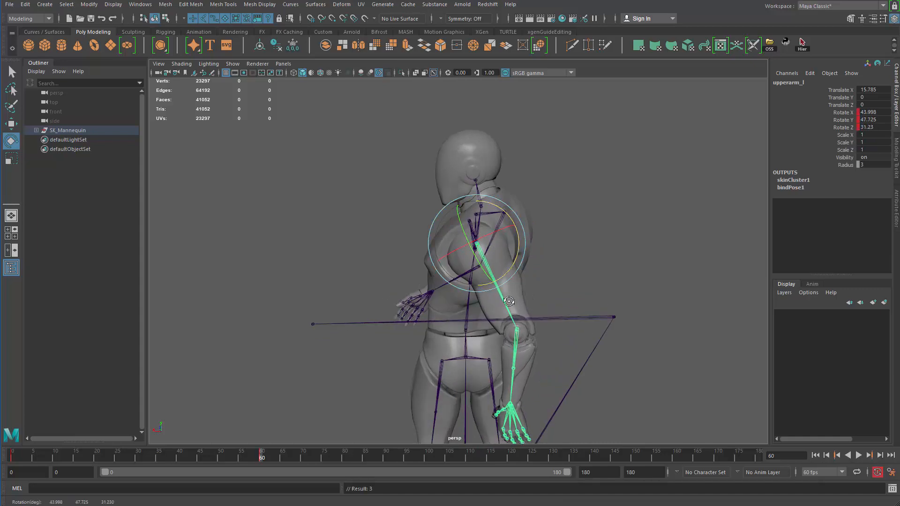
Rotate the right hand at frame 60 to about X -78, Y 8, Z -23
{"action": "left_click_drag", "start_coordinate": [509, 301], "coordinate": [493, 334], "text": "alt"}
{"action": "left_click", "coordinate": [503, 322]}
{"action": "key", "text": "e"}
{"action": "left_click", "coordinate": [548, 345]}
{"action": "key", "text": "e"}
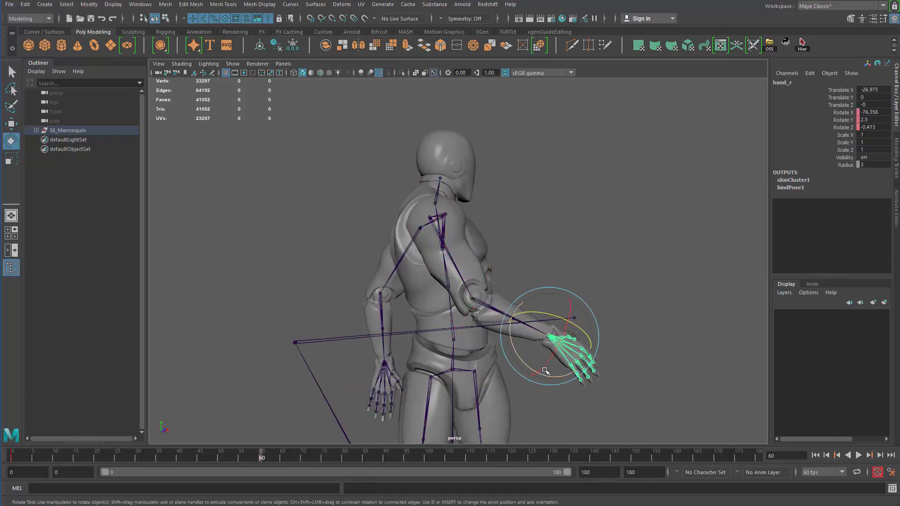
{"action": "left_click_drag", "start_coordinate": [524, 361], "coordinate": [368, 373]}
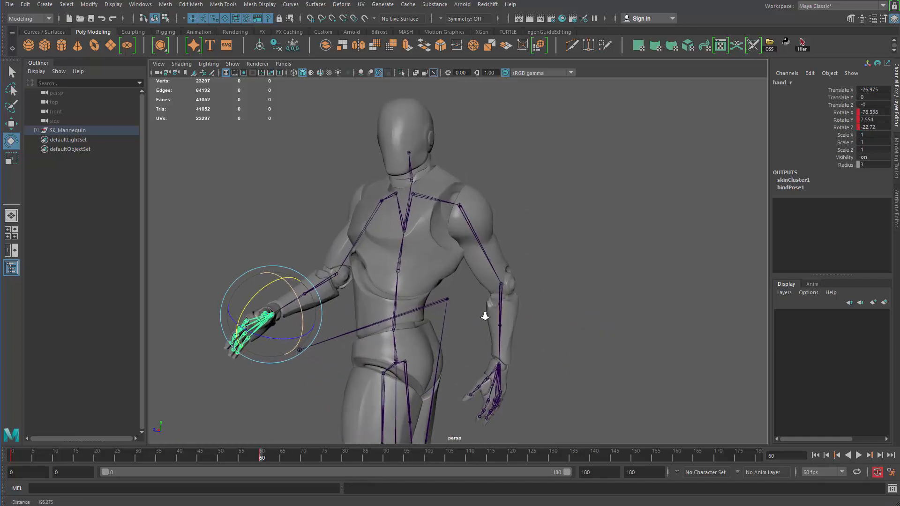
Rotate the left hand at frame 60 to about X -76, Y 0, Z 11 and play back the motion
{"action": "key", "text": "q"}
{"action": "left_click", "coordinate": [502, 317]}
{"action": "left_click_drag", "start_coordinate": [551, 330], "coordinate": [486, 307], "text": "alt"}
{"action": "scroll", "coordinate": [524, 253], "scroll_direction": "up", "scroll_amount": 3}
{"action": "key", "text": "e"}
{"action": "left_click", "coordinate": [531, 337]}
{"action": "key", "text": "q"}
{"action": "key", "text": "alt+v"}
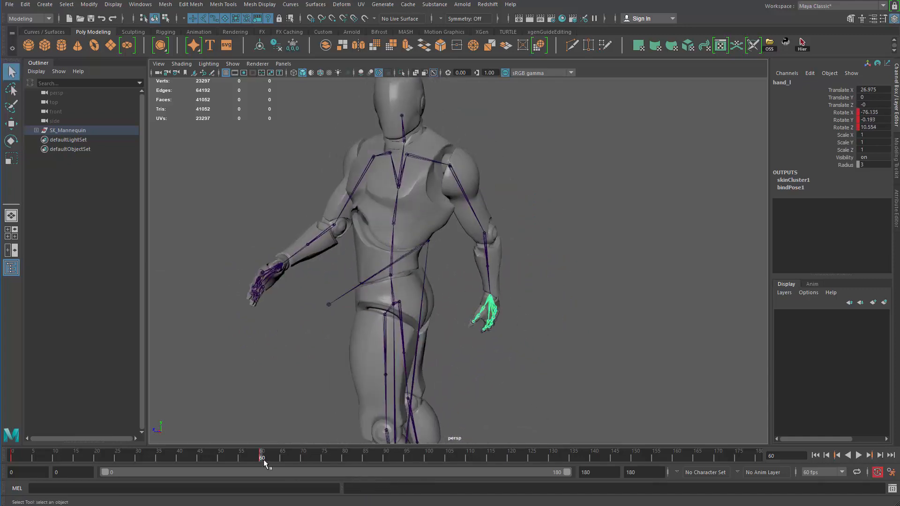
{"action": "mouse_move", "coordinate": [217, 456]}
{"action": "left_mouse_down"}
{"action": "mouse_move", "coordinate": [63, 456]}
{"action": "mouse_move", "coordinate": [267, 468]}
{"action": "mouse_move", "coordinate": [515, 464]}
{"action": "mouse_move", "coordinate": [508, 464]}
{"action": "left_mouse_up"}
{"action": "left_click_drag", "start_coordinate": [361, 307], "coordinate": [563, 244], "text": "alt"}
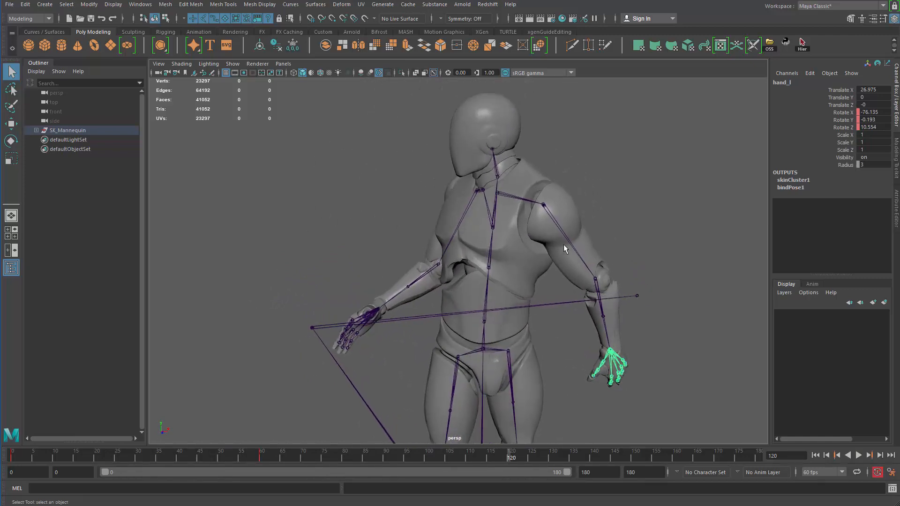
{"action": "left_click", "coordinate": [565, 243]}
{"action": "key", "text": "e"}
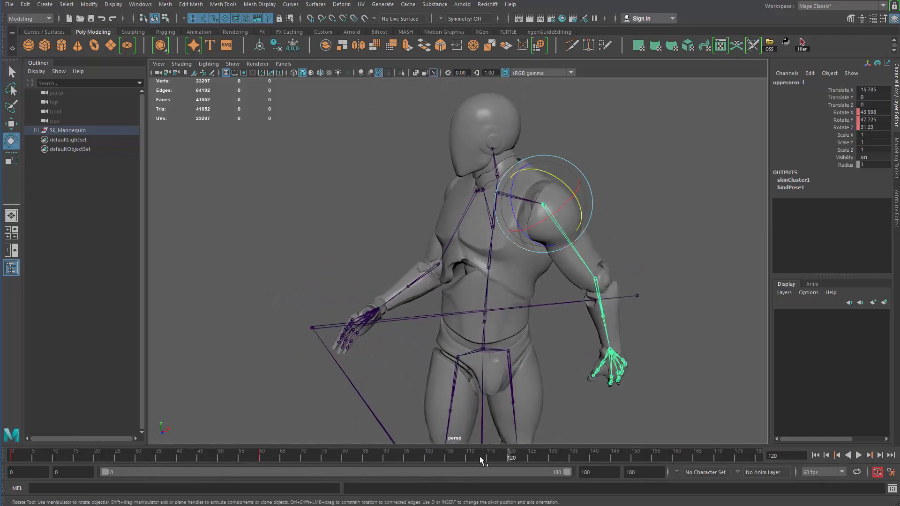
Carry the frame 0 pose of both upper arms, forearms and hands to frame 120 and key their Rotate X, Y and Z
{"action": "left_click_drag", "start_coordinate": [480, 457], "coordinate": [10, 469]}
{"action": "key", "text": "q"}
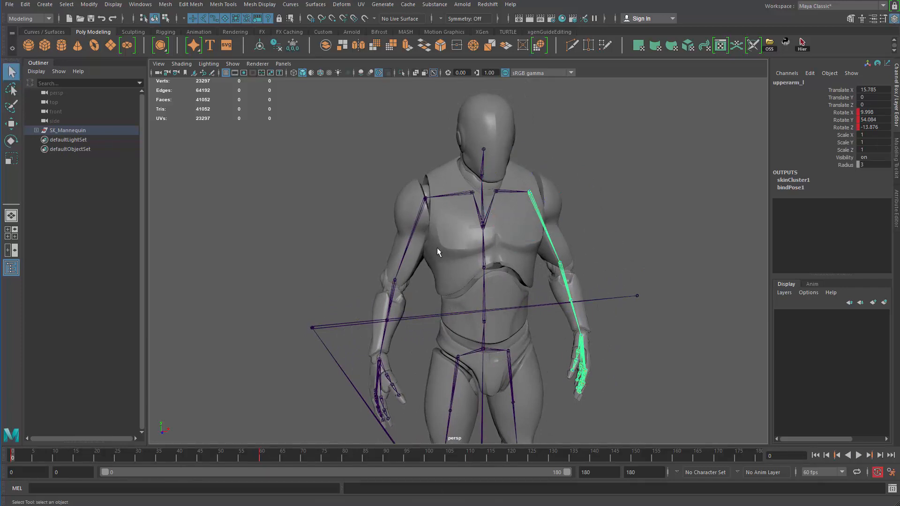
{"action": "left_click", "coordinate": [407, 239]}
{"action": "left_click", "coordinate": [565, 285], "text": "shift"}
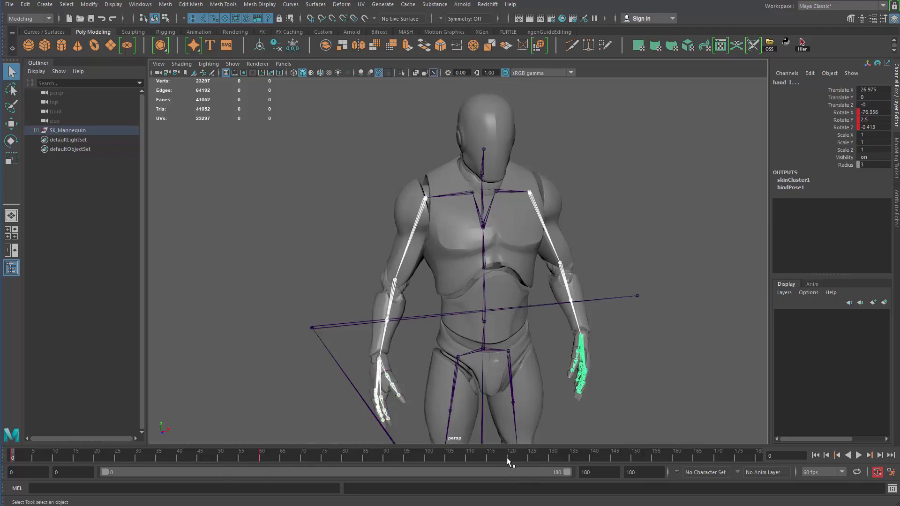
{"action": "left_click_drag", "start_coordinate": [511, 462], "coordinate": [510, 462]}
{"action": "left_click_drag", "start_coordinate": [840, 112], "coordinate": [842, 128]}
{"action": "right_click", "coordinate": [843, 126]}
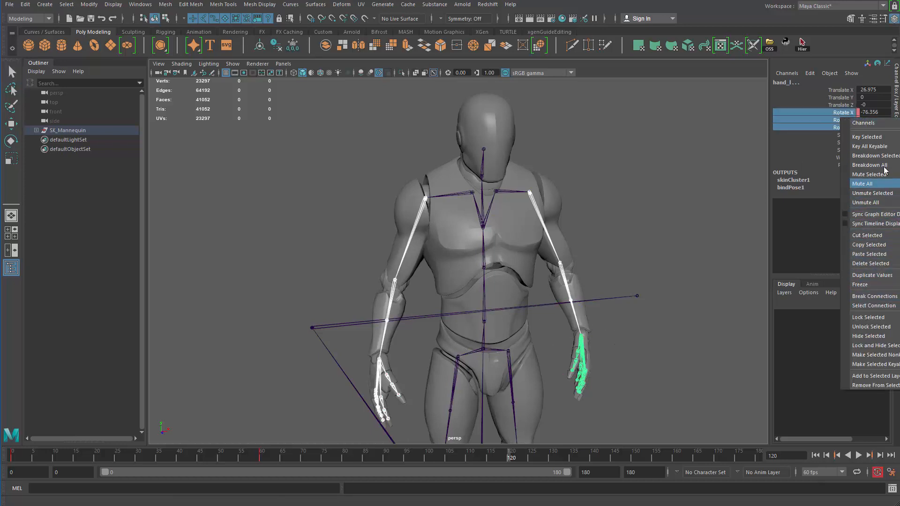
{"action": "left_click", "coordinate": [884, 138]}
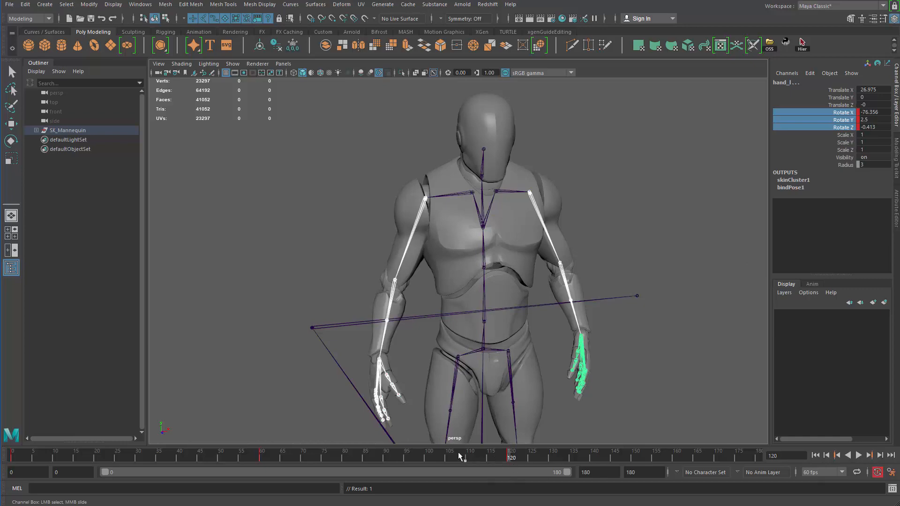
At frame 120, swing the left upper arm forward to a rotation of about X -37, Y 53, Z -73
{"action": "mouse_move", "coordinate": [505, 370]}
{"action": "left_mouse_down", "text": "alt"}
{"action": "mouse_move", "coordinate": [520, 361]}
{"action": "mouse_move", "coordinate": [510, 381]}
{"action": "left_mouse_up", "text": "alt"}
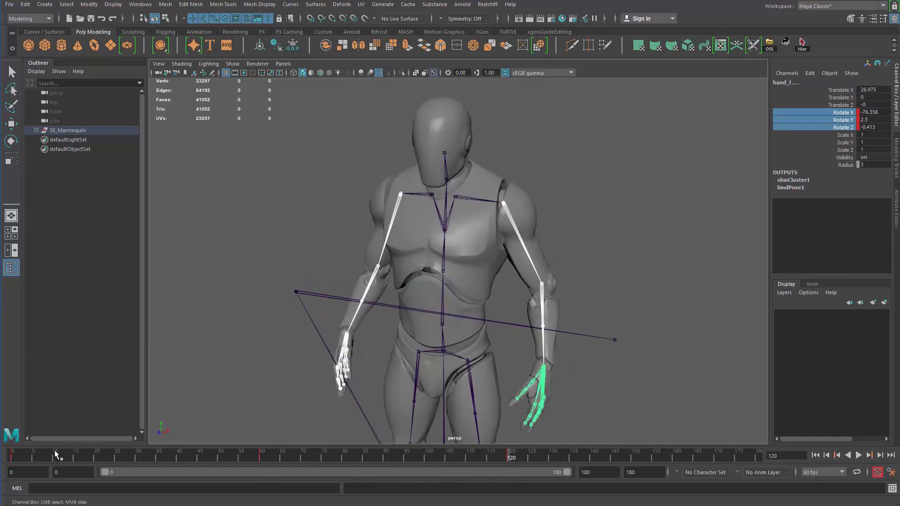
{"action": "left_click_drag", "start_coordinate": [54, 450], "coordinate": [511, 469]}
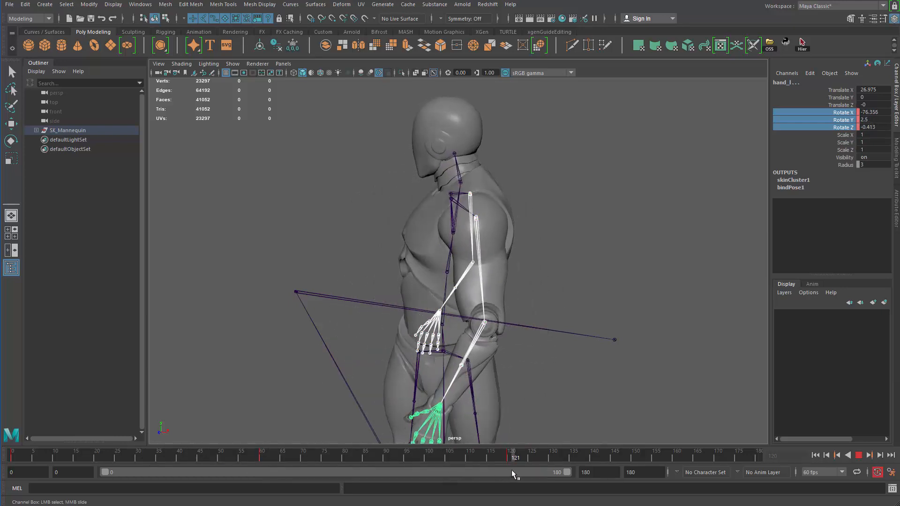
{"action": "left_click", "coordinate": [490, 254]}
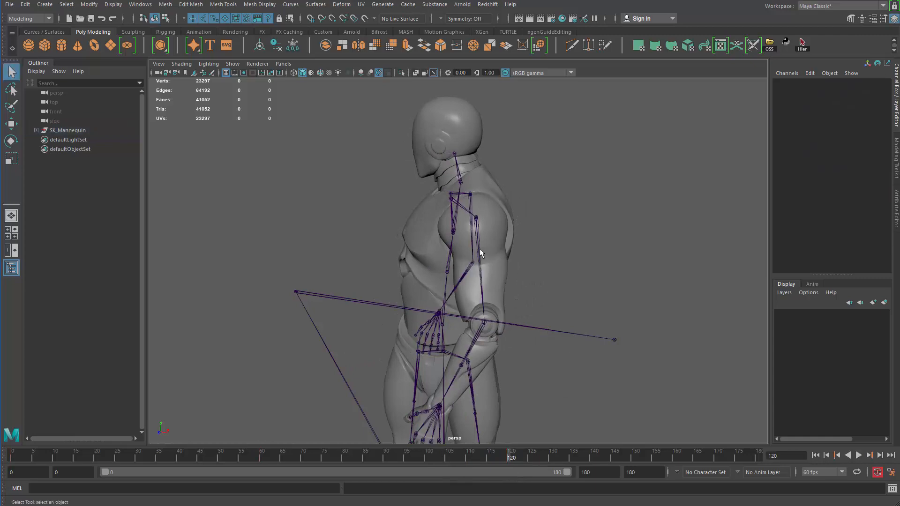
{"action": "left_click", "coordinate": [480, 248]}
{"action": "left_click_drag", "start_coordinate": [480, 249], "coordinate": [458, 224], "text": "alt"}
{"action": "key", "text": "e"}
{"action": "key", "text": "q"}
Bend the left forearm at frame 120 to about X -6, Y 15, Z -41 and rotate the left hand to about X -79, Y 9, Z -30
{"action": "left_click", "coordinate": [445, 306]}
{"action": "key", "text": "e"}
{"action": "left_click_drag", "start_coordinate": [448, 264], "coordinate": [460, 263]}
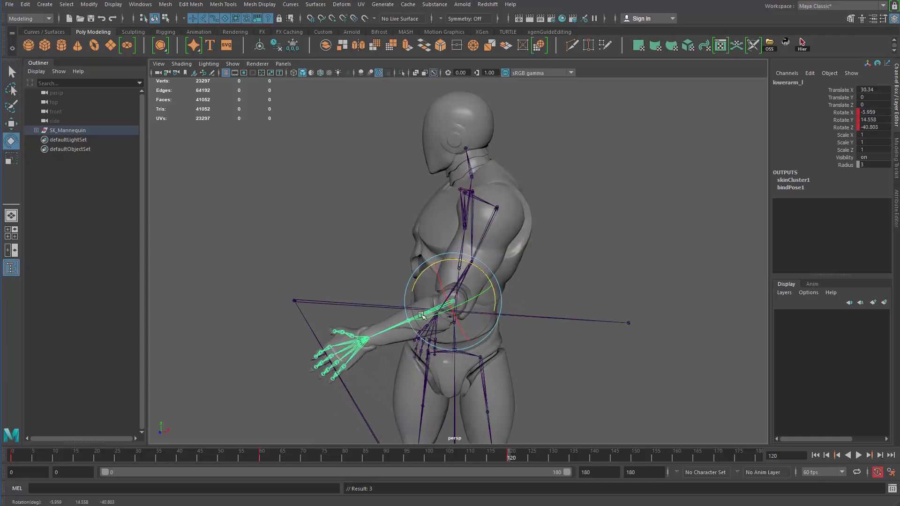
{"action": "key", "text": "q"}
{"action": "left_click", "coordinate": [359, 351]}
{"action": "key", "text": "e"}
{"action": "left_click_drag", "start_coordinate": [386, 303], "coordinate": [478, 290]}
{"action": "key", "text": "q"}
Swing the right upper arm backward at frame 120 to a rotation of about X 37, Y 51, Z 24
{"action": "left_click", "coordinate": [452, 260]}
{"action": "key", "text": "e"}
{"action": "left_click_drag", "start_coordinate": [453, 260], "coordinate": [510, 233], "text": "alt"}
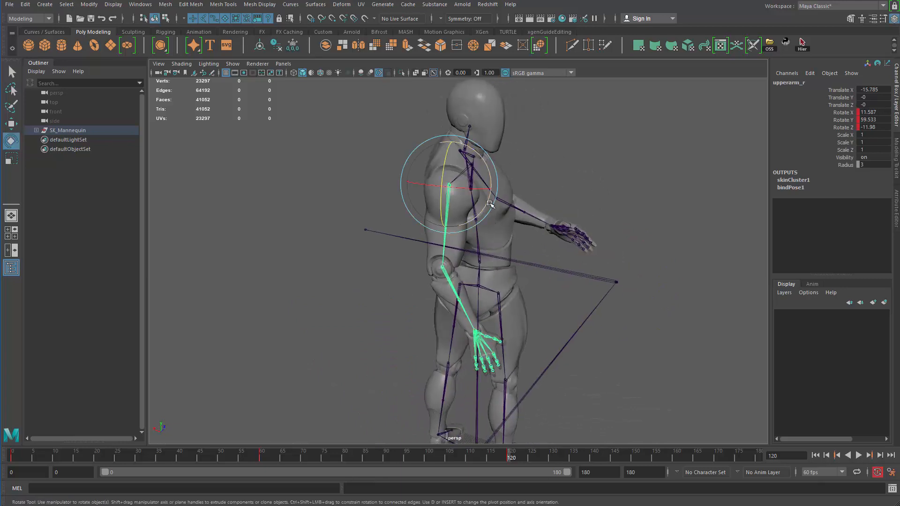
{"action": "left_click_drag", "start_coordinate": [490, 204], "coordinate": [401, 276]}
{"action": "key", "text": "q"}
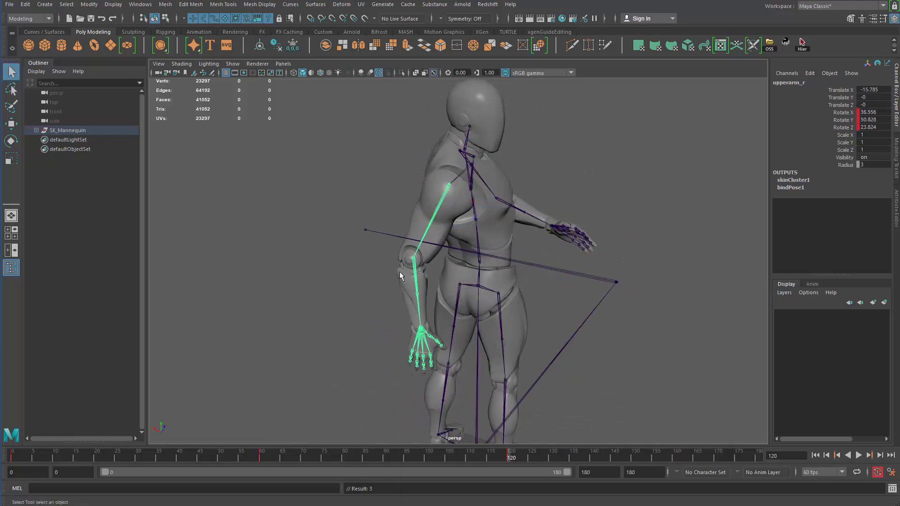
Rotate the right forearm at frame 120 to about X -3, Y 4, Z -19 and adjust the right hand's rotation
{"action": "left_click", "coordinate": [413, 258]}
{"action": "key", "text": "e"}
{"action": "left_click_drag", "start_coordinate": [448, 237], "coordinate": [451, 252]}
{"action": "key", "text": "q"}
{"action": "left_click", "coordinate": [405, 325]}
{"action": "key", "text": "e"}
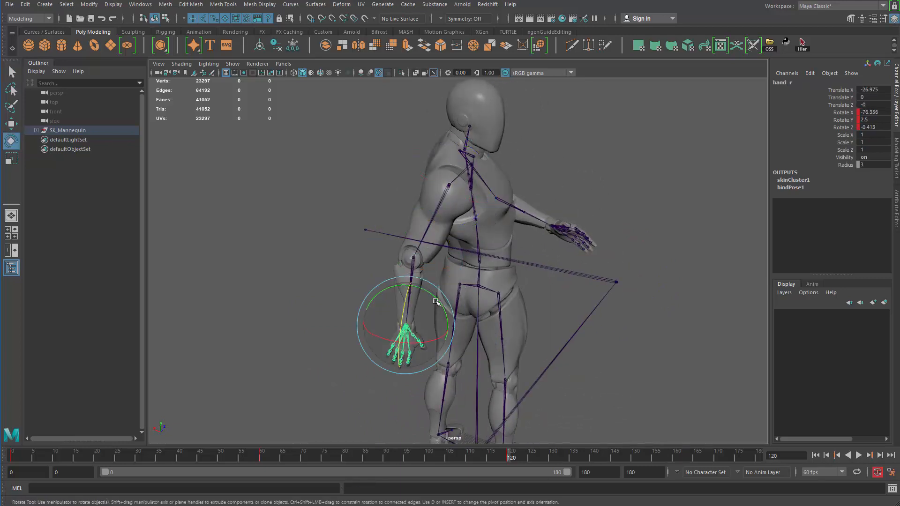
{"action": "left_click_drag", "start_coordinate": [436, 300], "coordinate": [440, 310]}
{"action": "left_click_drag", "start_coordinate": [439, 311], "coordinate": [378, 324], "text": "alt"}
{"action": "key", "text": "q"}
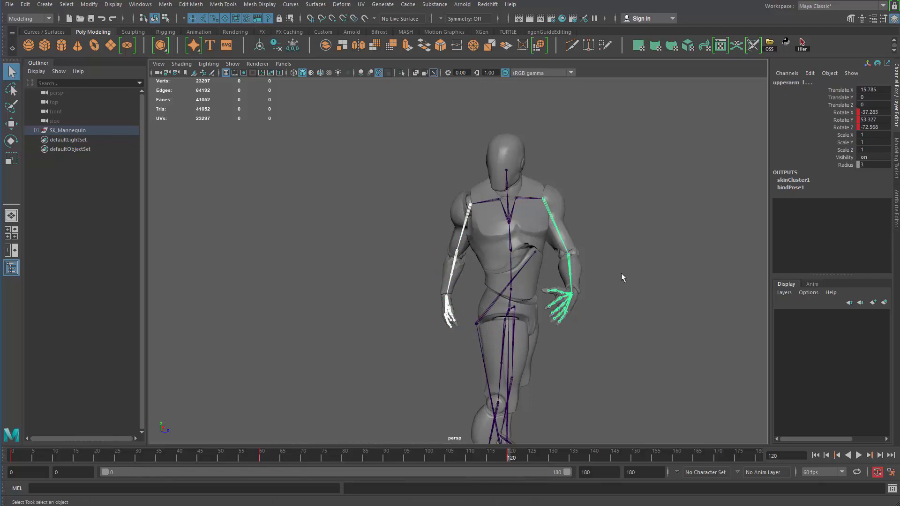
Carry the frame 0 pose of both arms and hands to frame 180 and key their Rotate X, Y and Z
{"action": "left_click", "coordinate": [622, 277]}
{"action": "left_click", "coordinate": [440, 274]}
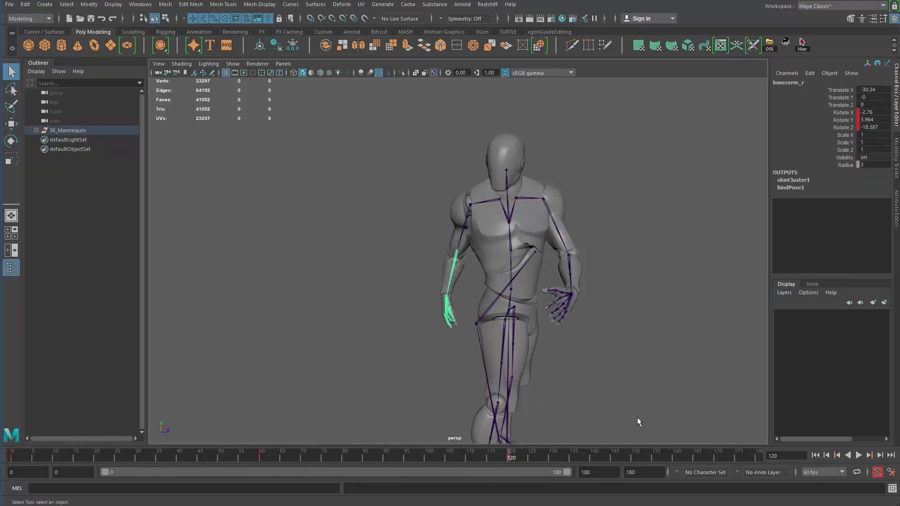
{"action": "left_click_drag", "start_coordinate": [524, 457], "coordinate": [769, 467]}
{"action": "left_click_drag", "start_coordinate": [615, 362], "coordinate": [460, 255], "text": "alt"}
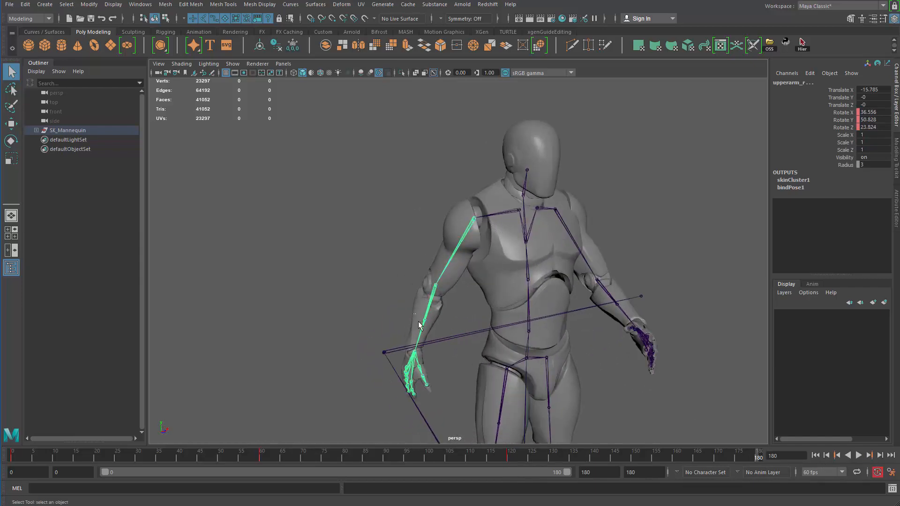
{"action": "left_click", "coordinate": [418, 322]}
{"action": "left_click_drag", "start_coordinate": [419, 323], "coordinate": [449, 322], "text": "alt"}
{"action": "left_click", "coordinate": [448, 322]}
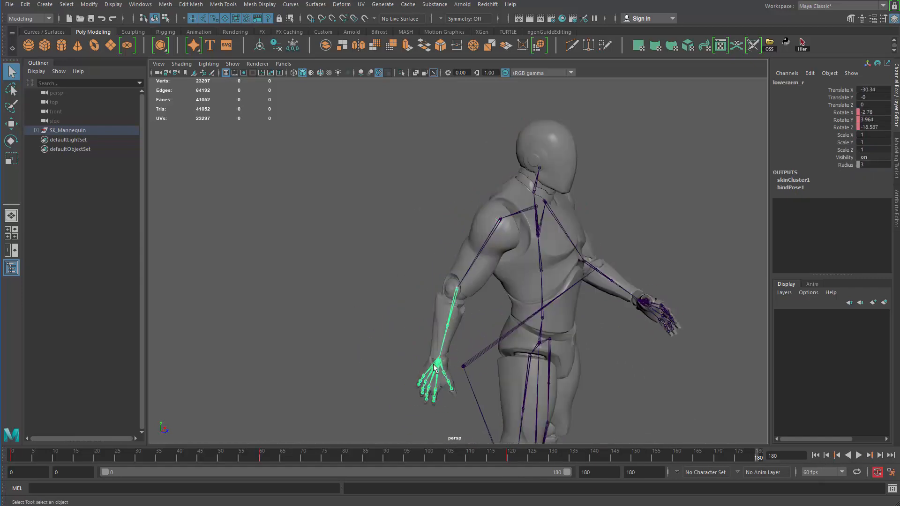
{"action": "left_click", "coordinate": [491, 237], "text": "shift"}
{"action": "left_click_drag", "start_coordinate": [614, 246], "coordinate": [547, 240], "text": "alt"}
{"action": "left_click", "coordinate": [561, 240], "text": "shift"}
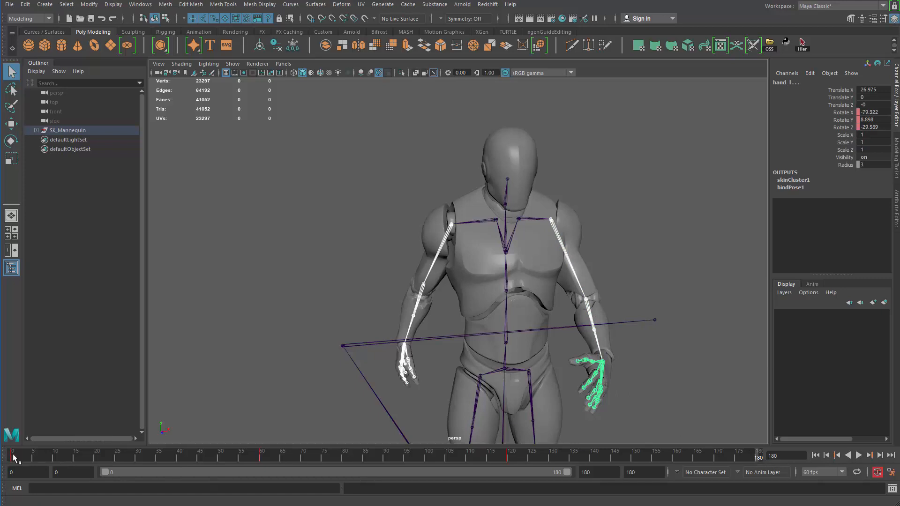
{"action": "key", "text": "alt+v"}
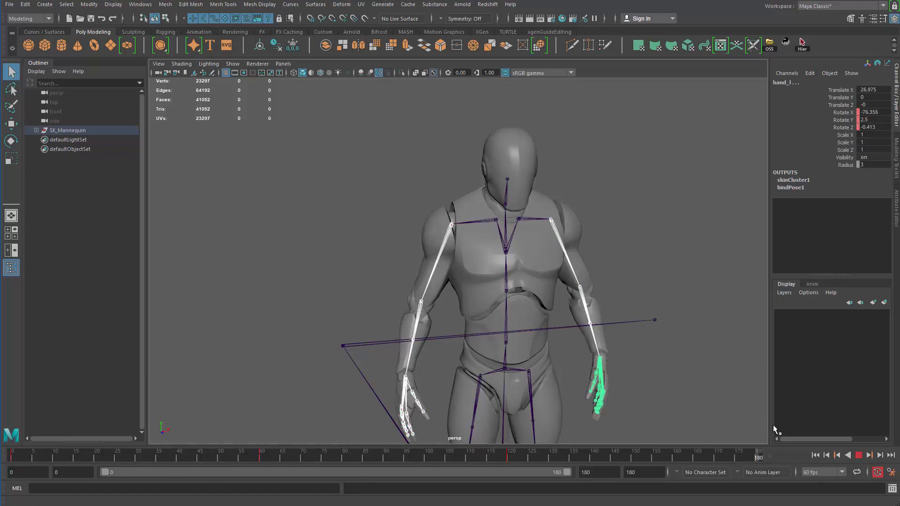
{"action": "left_click_drag", "start_coordinate": [843, 113], "coordinate": [844, 127]}
{"action": "right_click", "coordinate": [846, 126]}
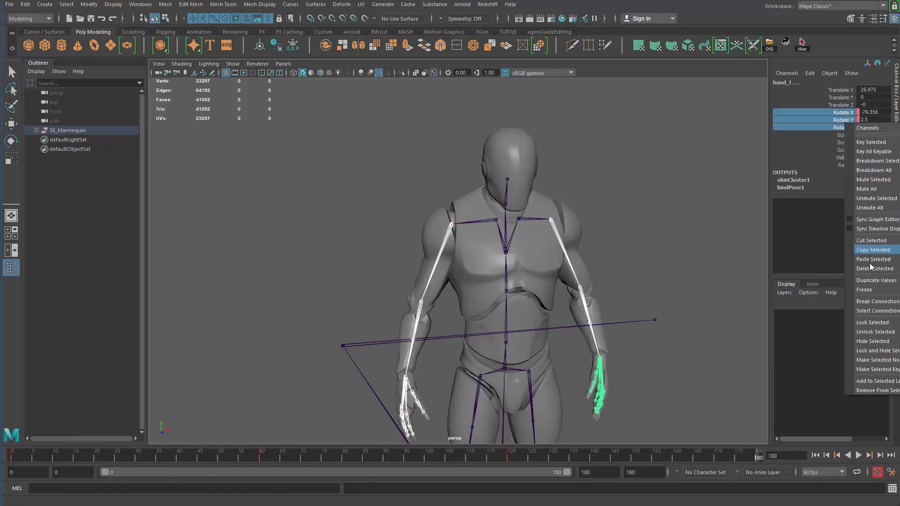
{"action": "left_click", "coordinate": [875, 142]}
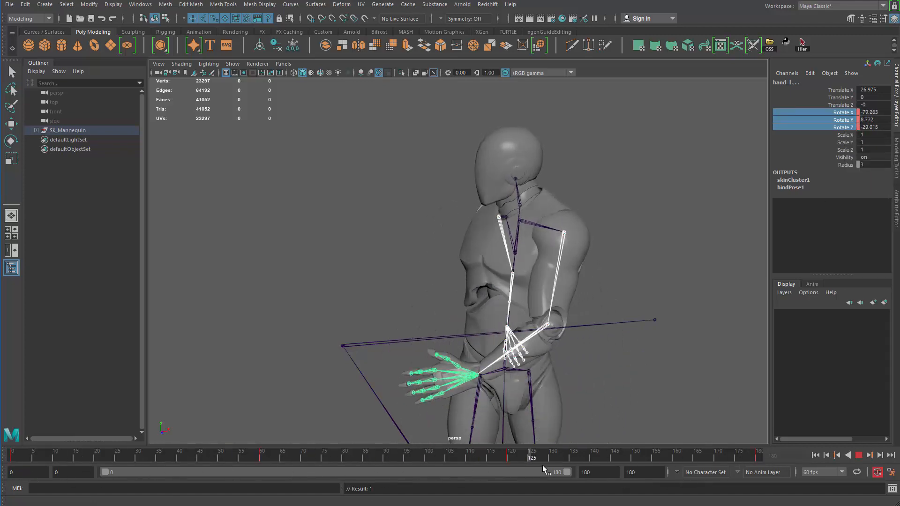
Review the arm swing animation from different angles with nothing selected, and return to frame 0
{"action": "left_click_drag", "start_coordinate": [397, 262], "coordinate": [487, 195], "text": "alt"}
{"action": "left_click", "coordinate": [656, 281]}
{"action": "left_click", "coordinate": [859, 456]}
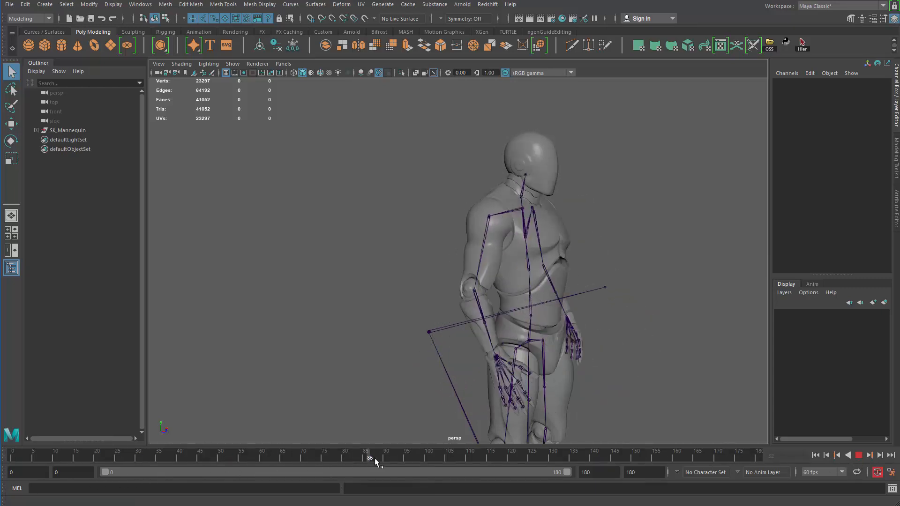
{"action": "left_click_drag", "start_coordinate": [441, 455], "coordinate": [12, 471]}
{"action": "left_click_drag", "start_coordinate": [595, 238], "coordinate": [560, 290], "text": "alt"}
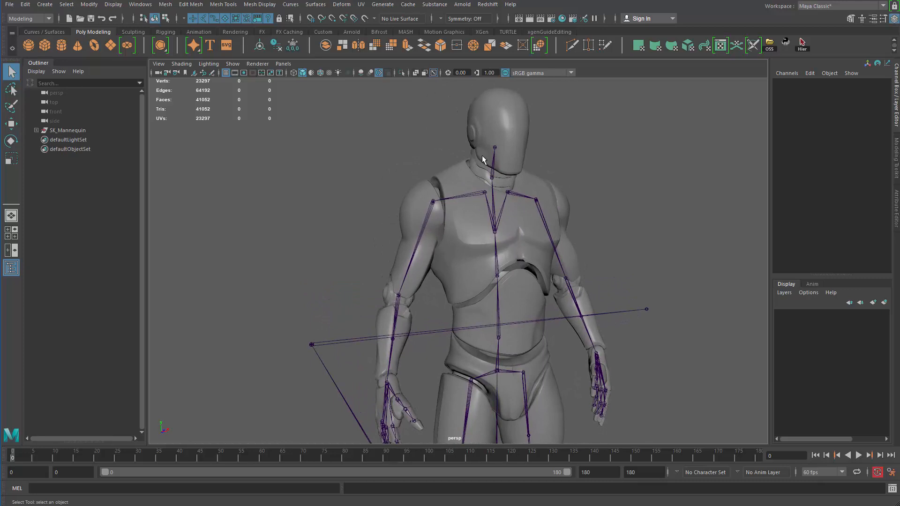
Select both upper arm, forearm and hand joints of the mannequin together
{"action": "left_click_drag", "start_coordinate": [465, 182], "coordinate": [429, 210], "text": "alt"}
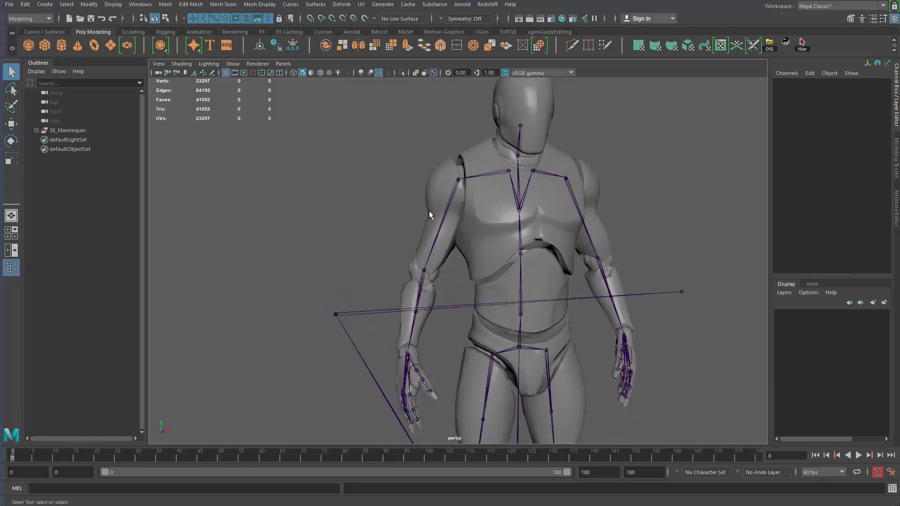
{"action": "left_click", "coordinate": [429, 210]}
{"action": "left_click", "coordinate": [592, 226]}
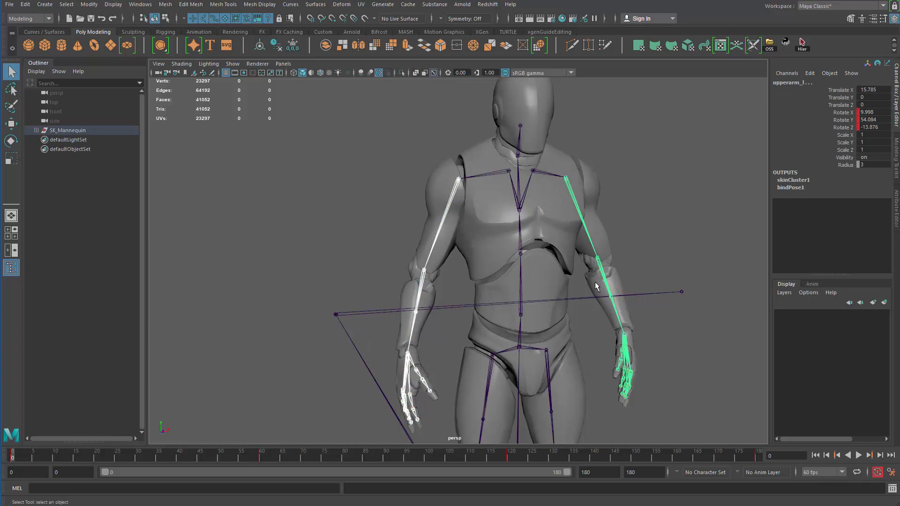
{"action": "left_click", "coordinate": [433, 223]}
{"action": "left_click", "coordinate": [587, 225], "text": "shift"}
{"action": "left_click", "coordinate": [419, 291], "text": "shift"}
{"action": "left_click", "coordinate": [615, 318], "text": "shift"}
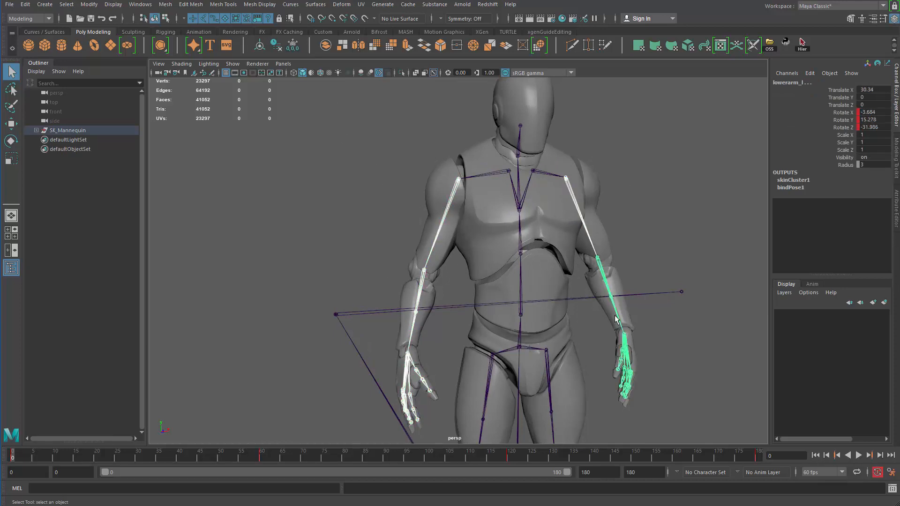
{"action": "left_click", "coordinate": [411, 375], "text": "shift"}
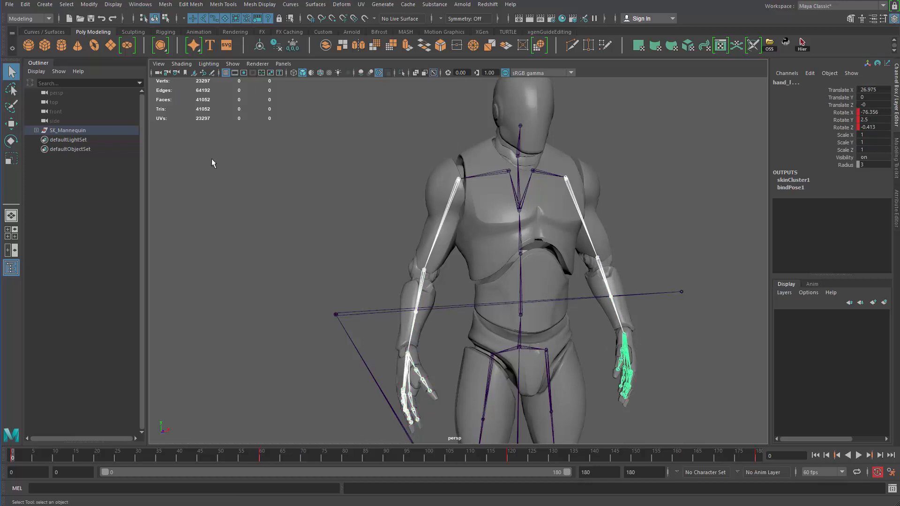
Open the Graph Editor for the selected arm joints and enlarge its curve area
{"action": "left_click", "coordinate": [149, 7]}
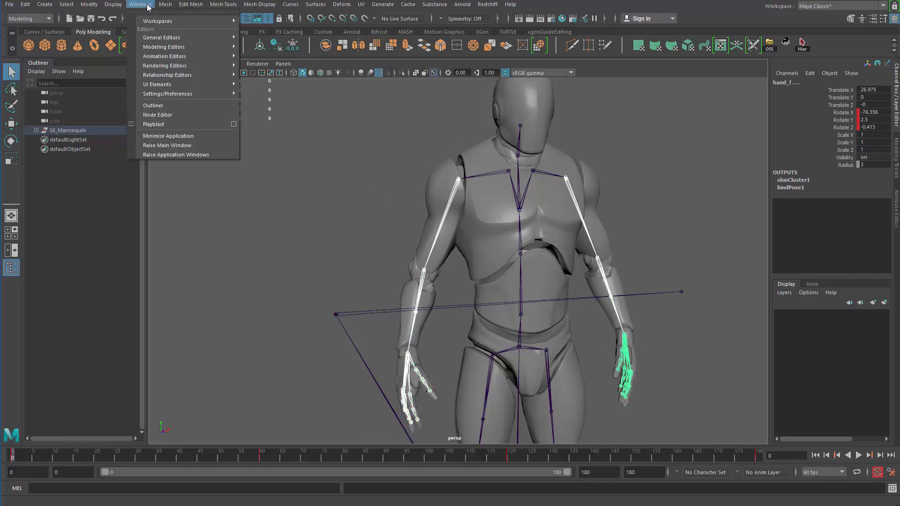
{"action": "mouse_move", "coordinate": [198, 41]}
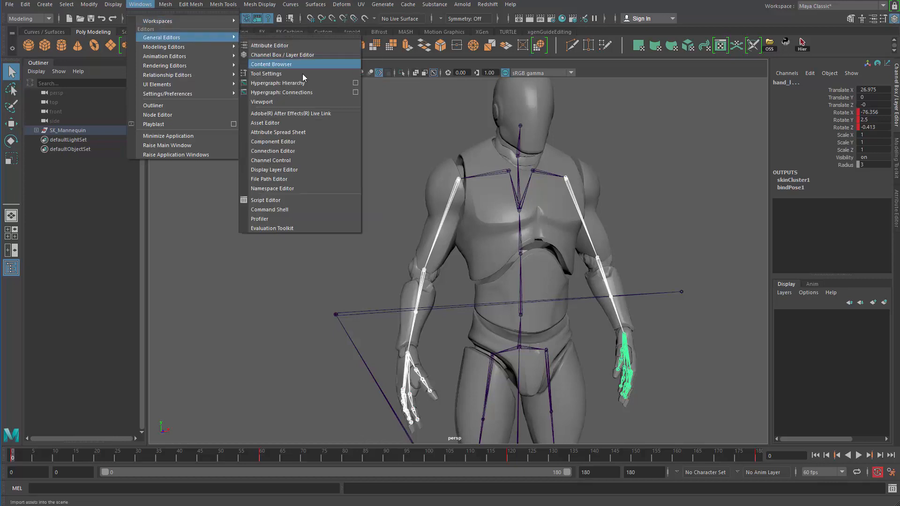
{"action": "mouse_move", "coordinate": [202, 56]}
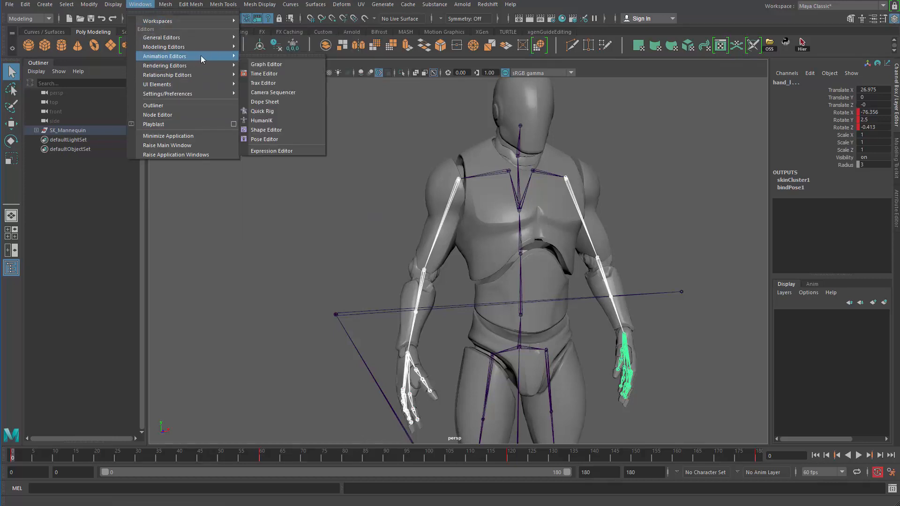
{"action": "left_click", "coordinate": [276, 65]}
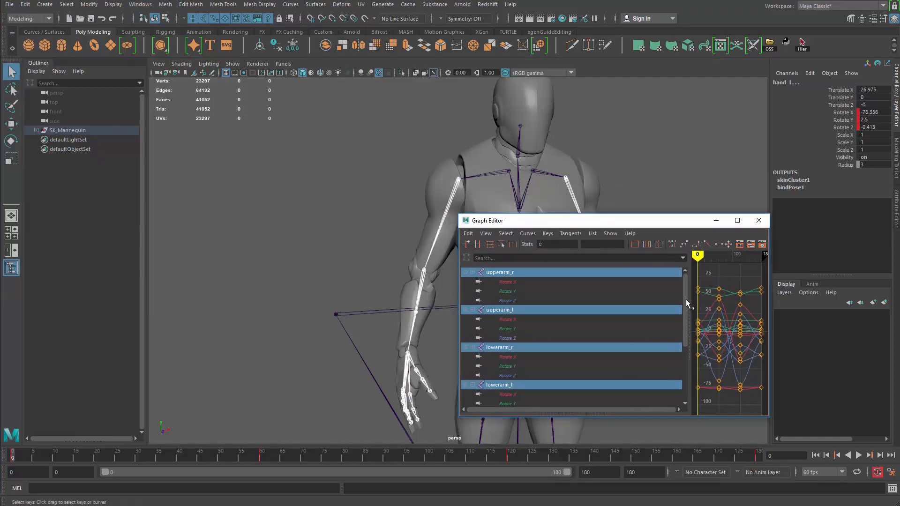
{"action": "left_click_drag", "start_coordinate": [689, 301], "coordinate": [558, 304]}
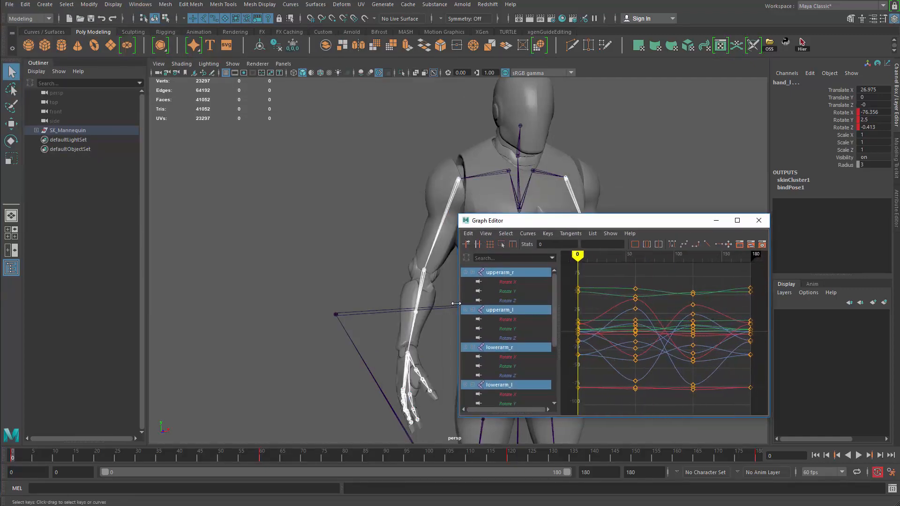
{"action": "left_click_drag", "start_coordinate": [456, 304], "coordinate": [242, 304]}
{"action": "scroll", "coordinate": [476, 306], "scroll_direction": "down", "scroll_amount": 4}
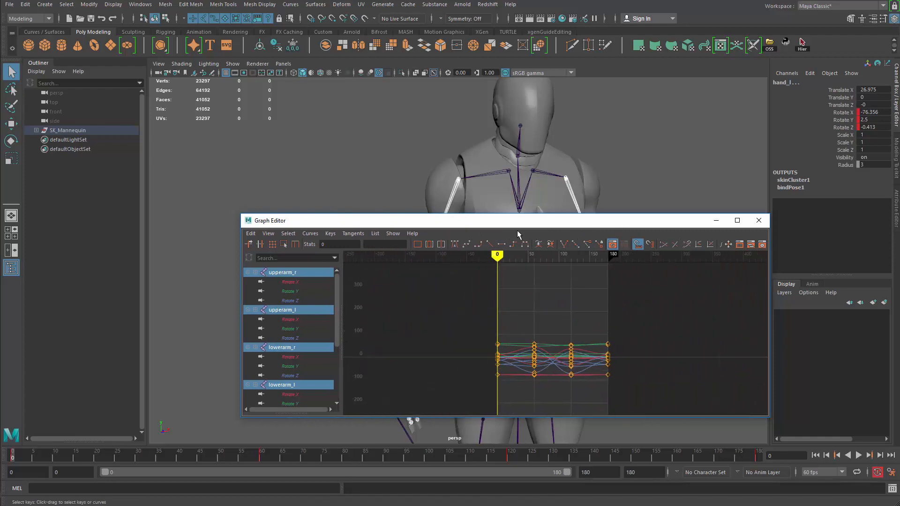
Uncover the mannequin's arms and reselect the upper arm, forearm and hand joints on both sides
{"action": "left_click_drag", "start_coordinate": [517, 229], "coordinate": [414, 374]}
{"action": "left_click_drag", "start_coordinate": [450, 246], "coordinate": [448, 248]}
{"action": "middle_click_drag", "start_coordinate": [407, 299], "coordinate": [430, 209], "text": "alt"}
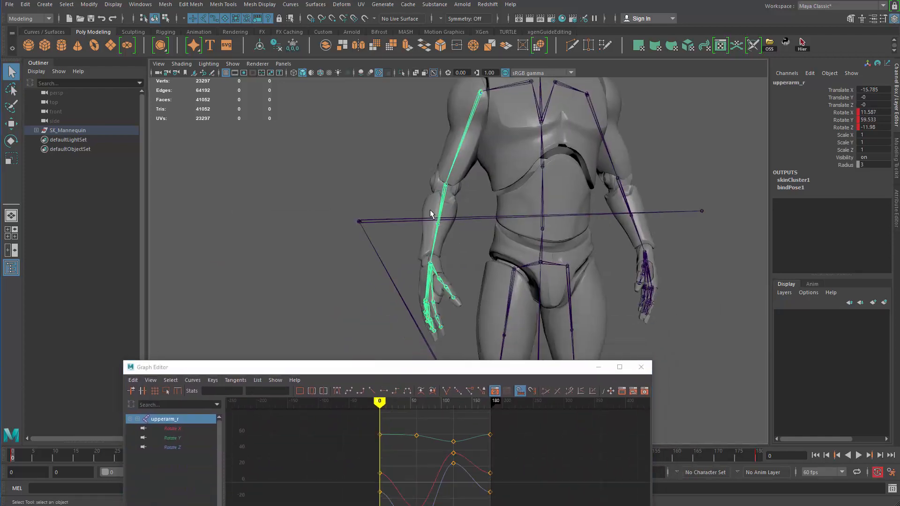
{"action": "left_click_drag", "start_coordinate": [429, 208], "coordinate": [427, 271], "text": "shift"}
{"action": "middle_click_drag", "start_coordinate": [565, 142], "coordinate": [503, 227], "text": "alt"}
{"action": "left_click_drag", "start_coordinate": [510, 223], "coordinate": [548, 247], "text": "shift"}
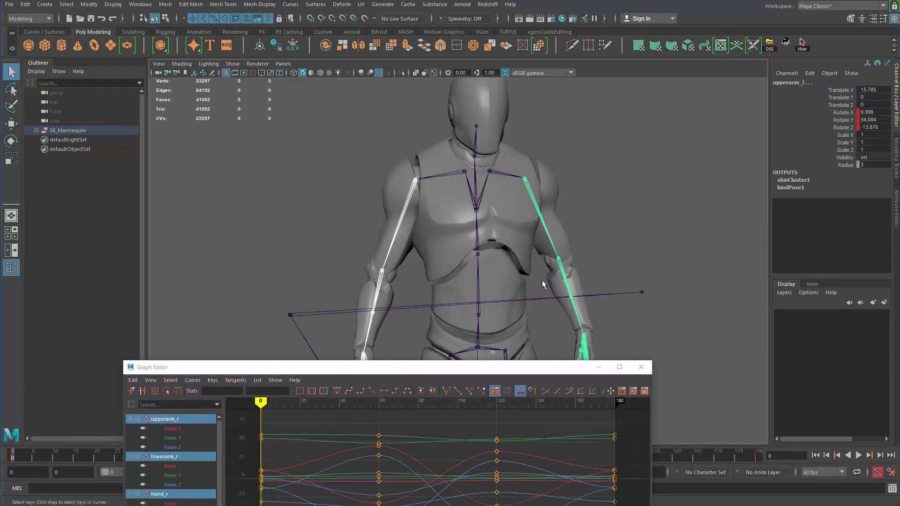
{"action": "middle_click_drag", "start_coordinate": [542, 280], "coordinate": [510, 191], "text": "alt"}
{"action": "left_click_drag", "start_coordinate": [512, 195], "coordinate": [542, 222], "text": "shift"}
{"action": "left_click_drag", "start_coordinate": [568, 253], "coordinate": [568, 254], "text": "shift"}
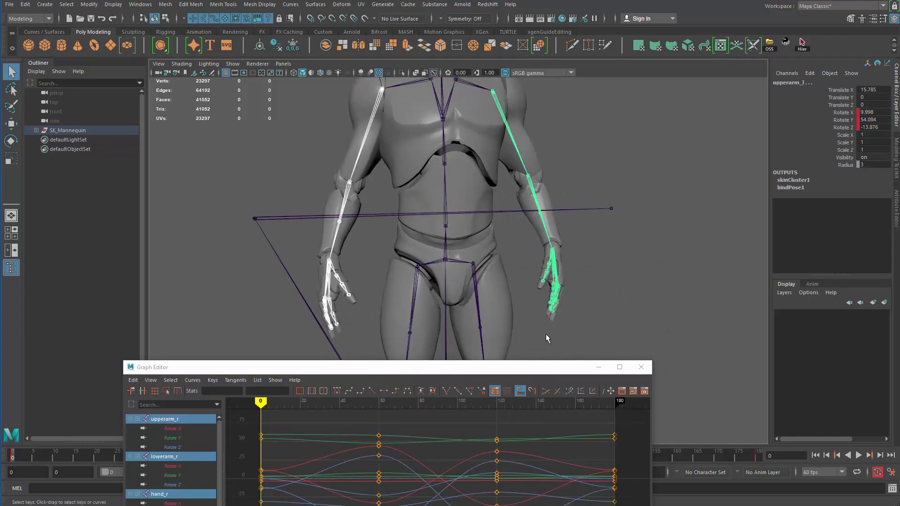
{"action": "left_click", "coordinate": [565, 280], "text": "shift"}
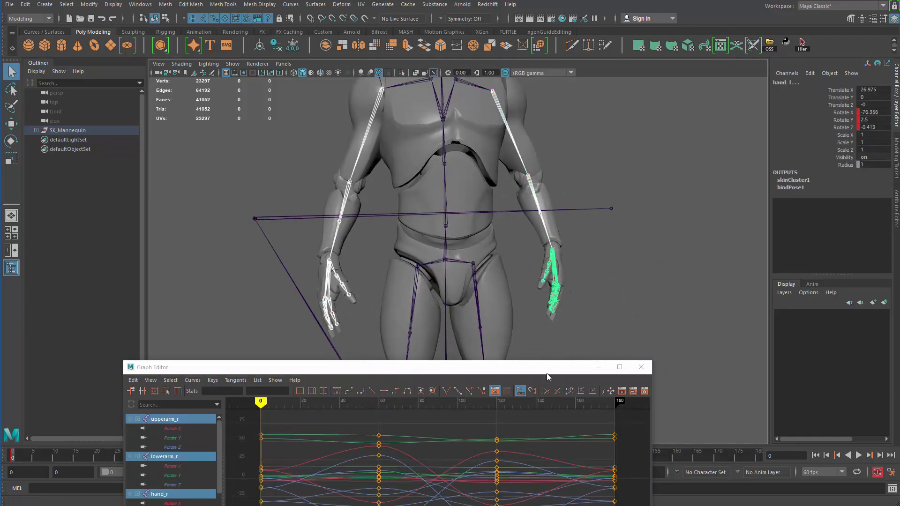
Fit the arm and hand rotation curves in the Graph Editor and select all of their keys
{"action": "left_click_drag", "start_coordinate": [546, 369], "coordinate": [604, 209]}
{"action": "scroll", "coordinate": [497, 322], "scroll_direction": "down", "scroll_amount": 10}
{"action": "middle_click_drag", "start_coordinate": [508, 322], "coordinate": [489, 336], "text": "alt"}
{"action": "scroll", "coordinate": [520, 314], "scroll_direction": "up", "scroll_amount": 8}
{"action": "scroll", "coordinate": [508, 336], "scroll_direction": "down", "scroll_amount": 6}
{"action": "right_click_drag", "start_coordinate": [500, 336], "coordinate": [515, 330], "text": "alt"}
{"action": "middle_click_drag", "start_coordinate": [507, 312], "coordinate": [538, 341], "text": "alt"}
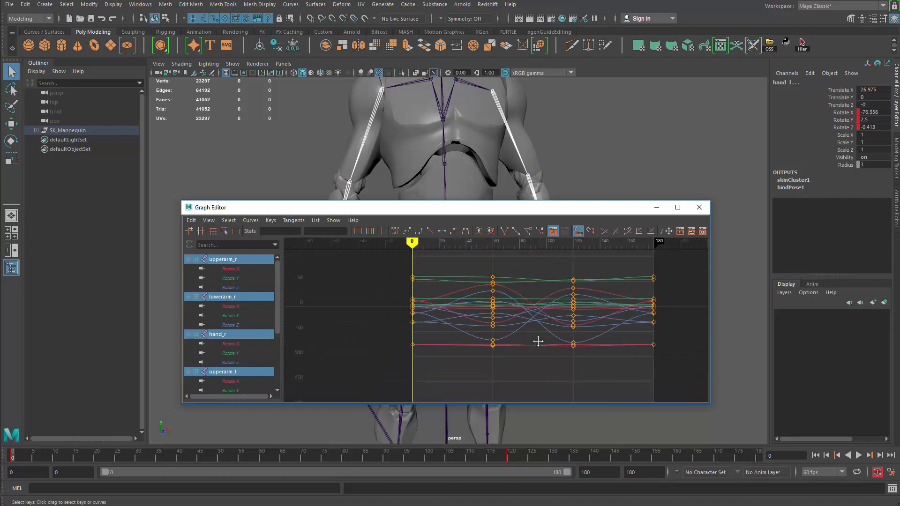
{"action": "right_click_drag", "start_coordinate": [538, 341], "coordinate": [515, 326], "text": "alt"}
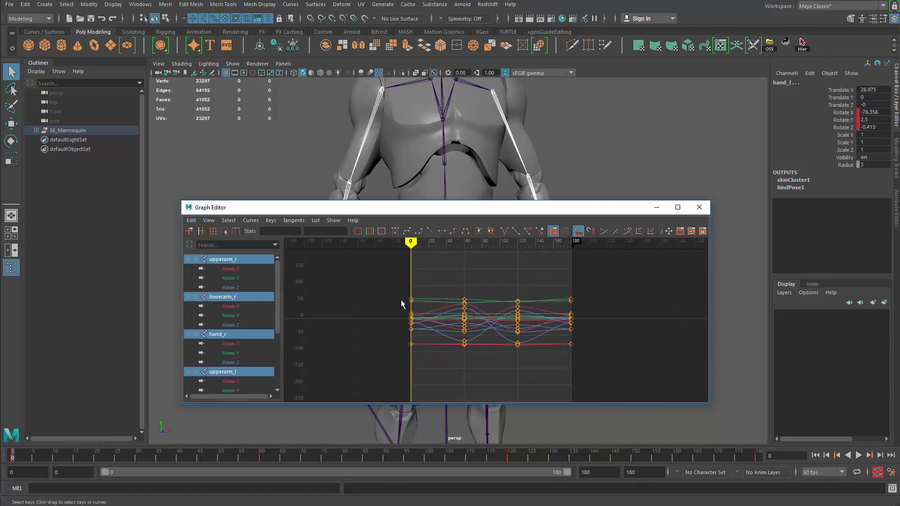
{"action": "left_click_drag", "start_coordinate": [380, 263], "coordinate": [623, 391]}
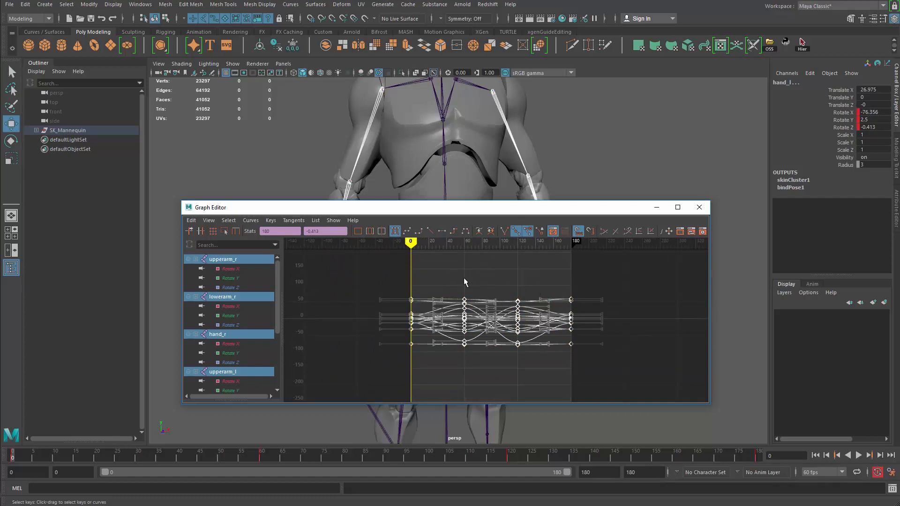
Shift all selected arm and hand keys 15 frames later, keeping their rotation values
{"action": "mouse_move", "coordinate": [449, 283]}
{"action": "middle_mouse_down"}
{"action": "mouse_move", "coordinate": [459, 283]}
{"action": "mouse_move", "coordinate": [438, 283]}
{"action": "mouse_move", "coordinate": [464, 282]}
{"action": "mouse_move", "coordinate": [466, 270]}
{"action": "mouse_move", "coordinate": [459, 284]}
{"action": "middle_mouse_up"}
{"action": "key", "text": "ctrl+z"}
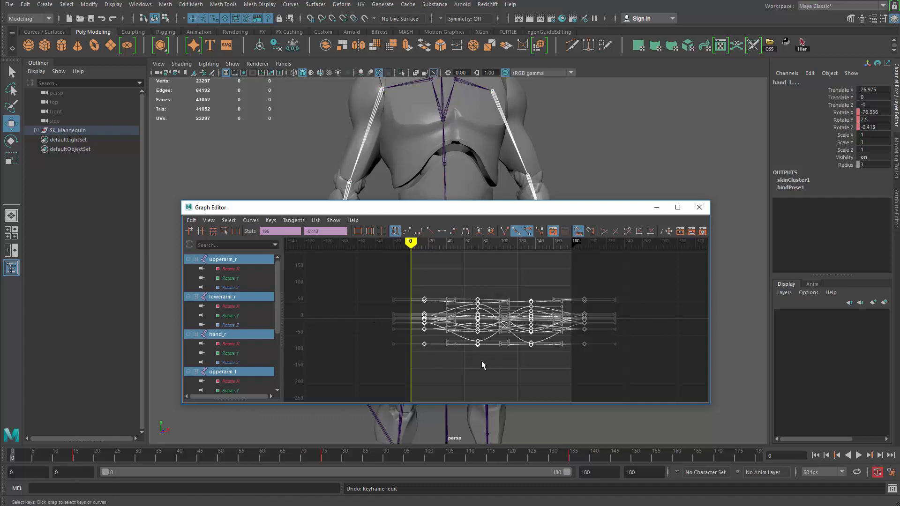
{"action": "middle_click_drag", "start_coordinate": [432, 327], "coordinate": [428, 334], "text": "shift"}
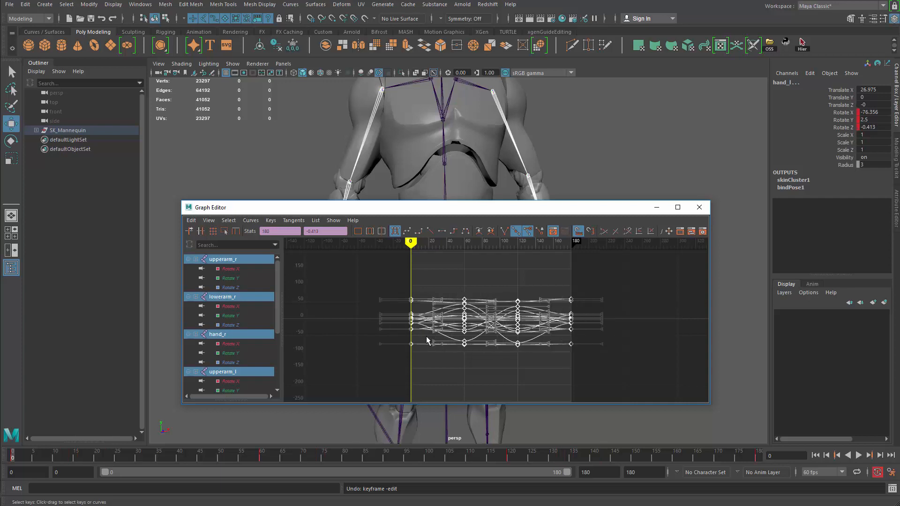
{"action": "key", "text": "shift+z"}
{"action": "key", "text": "shift+z"}
{"action": "key", "text": "shift+z"}
{"action": "key", "text": "shift+z"}
{"action": "key", "text": "shift+z"}
{"action": "key", "text": "shift+z"}
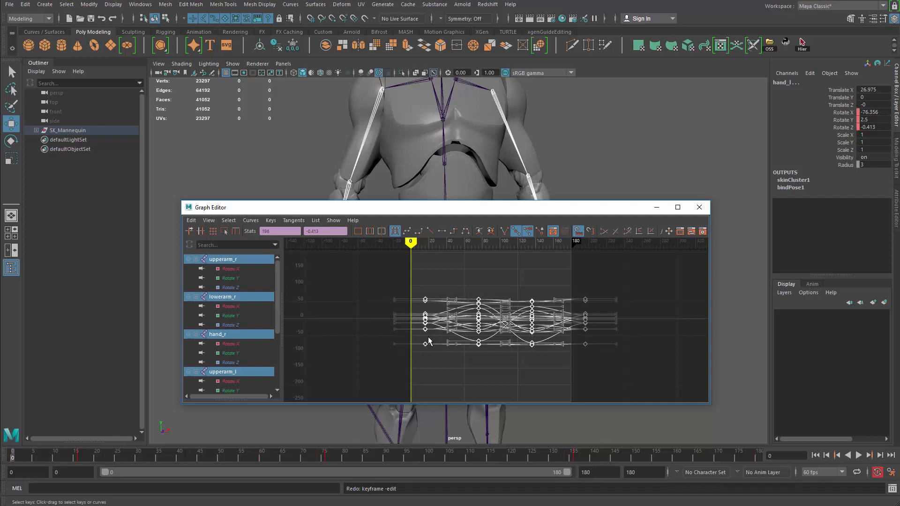
{"action": "key", "text": "shift+z"}
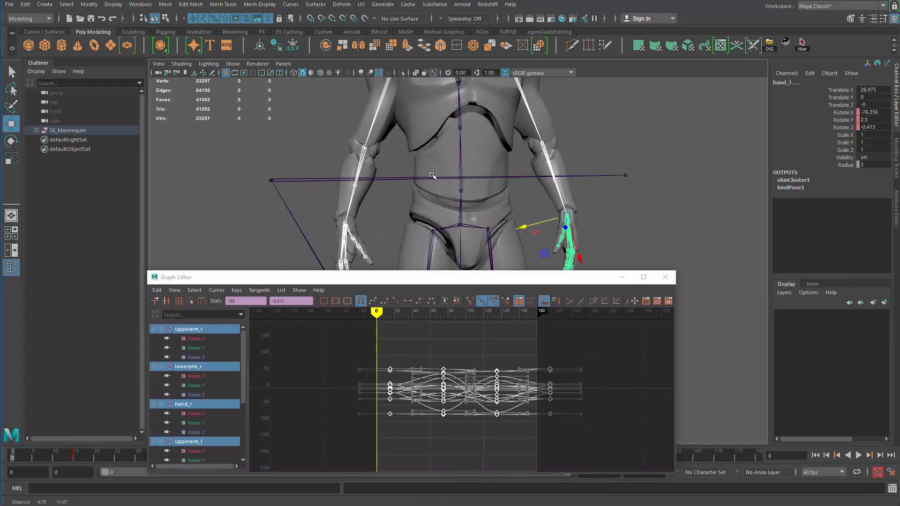
Narrow the selection to both forearm and hand joints, leaving out the upper arms
{"action": "left_click", "coordinate": [560, 209], "text": "shift"}
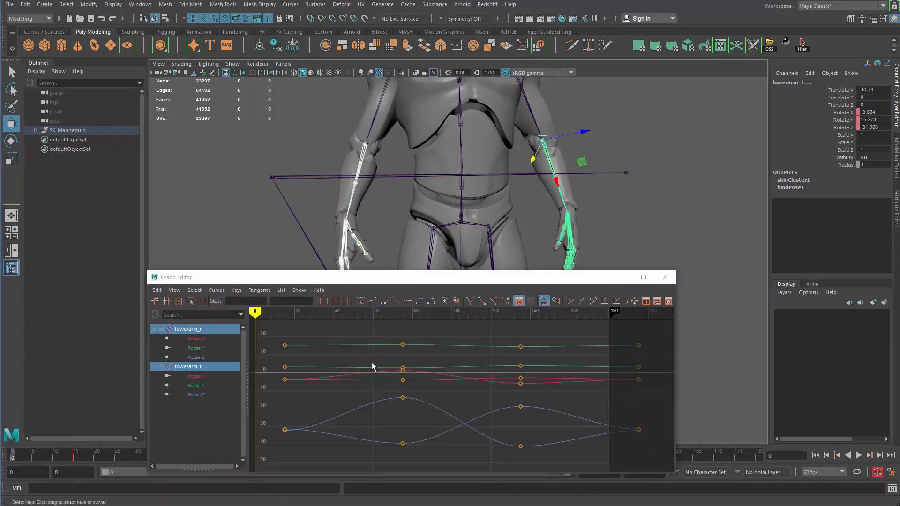
{"action": "scroll", "coordinate": [359, 359], "scroll_direction": "down", "scroll_amount": 5}
{"action": "left_click_drag", "start_coordinate": [330, 352], "coordinate": [553, 451]}
{"action": "scroll", "coordinate": [453, 389], "scroll_direction": "up", "scroll_amount": 5}
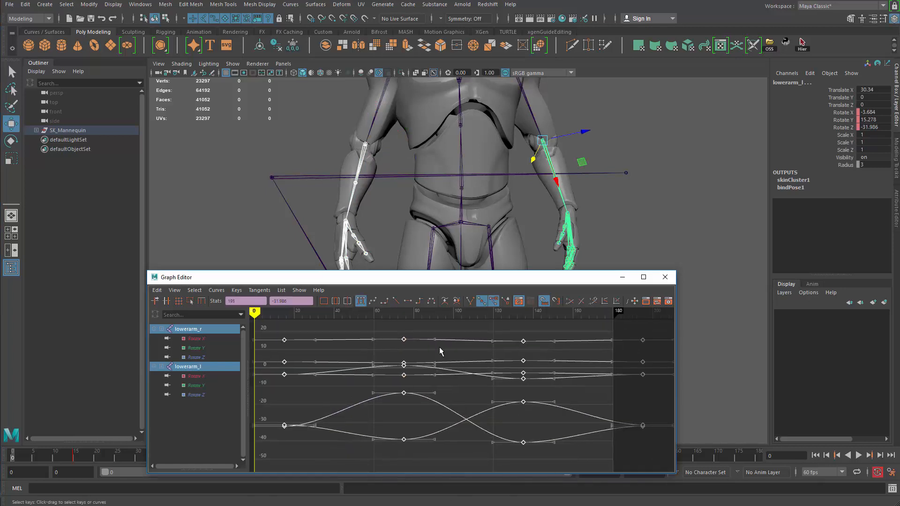
{"action": "left_click", "coordinate": [345, 229], "text": "shift"}
{"action": "left_click", "coordinate": [556, 220], "text": "shift"}
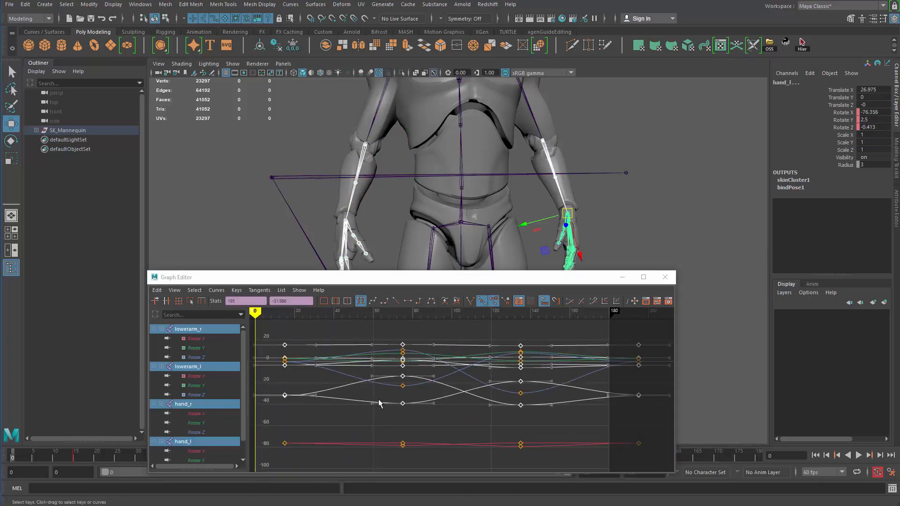
Shift all forearm and hand keys another 15 frames later, so that they start at frame 30
{"action": "middle_click_drag", "start_coordinate": [374, 428], "coordinate": [382, 414], "text": "alt"}
{"action": "left_click_drag", "start_coordinate": [375, 280], "coordinate": [466, 163]}
{"action": "middle_click_drag", "start_coordinate": [463, 299], "coordinate": [478, 299], "text": "shift"}
{"action": "key", "text": "ctrl+z"}
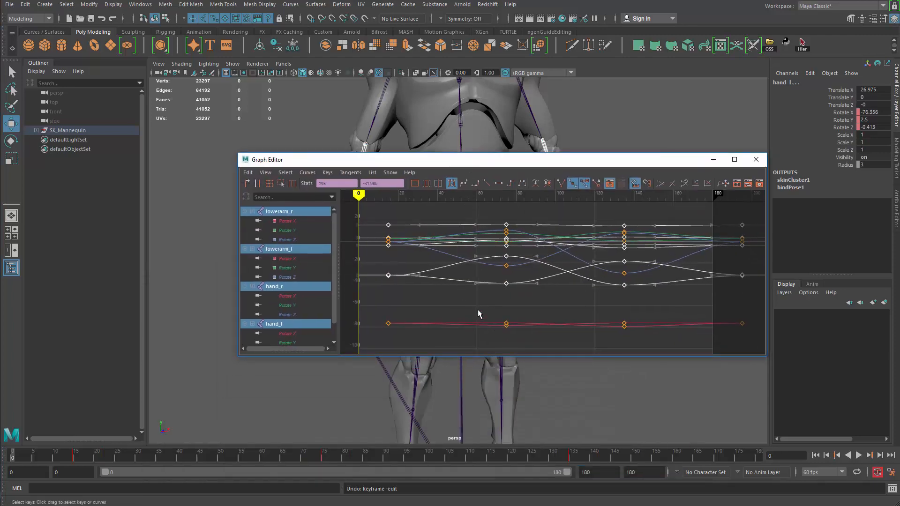
{"action": "scroll", "coordinate": [468, 281], "scroll_direction": "down", "scroll_amount": 6}
{"action": "key", "text": "f"}
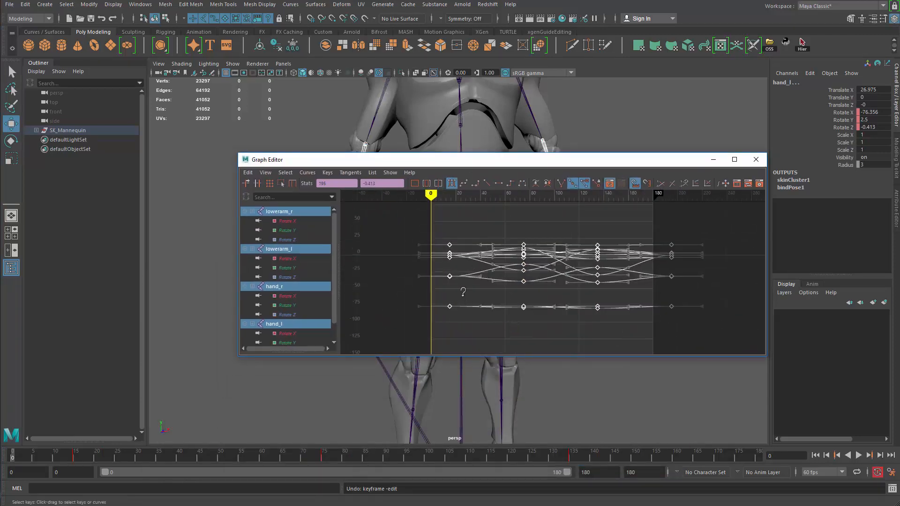
{"action": "middle_click_drag", "start_coordinate": [469, 297], "coordinate": [486, 295], "text": "shift"}
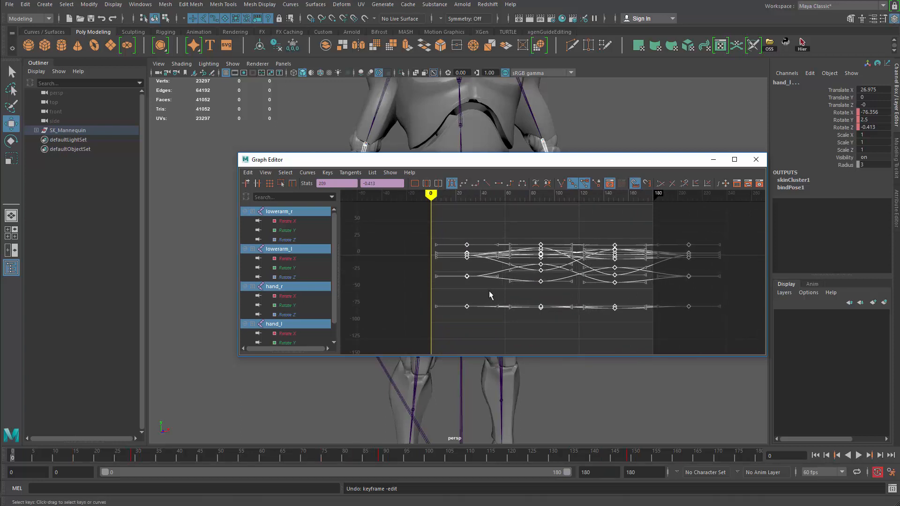
{"action": "middle_click_drag", "start_coordinate": [490, 291], "coordinate": [490, 289], "text": "shift"}
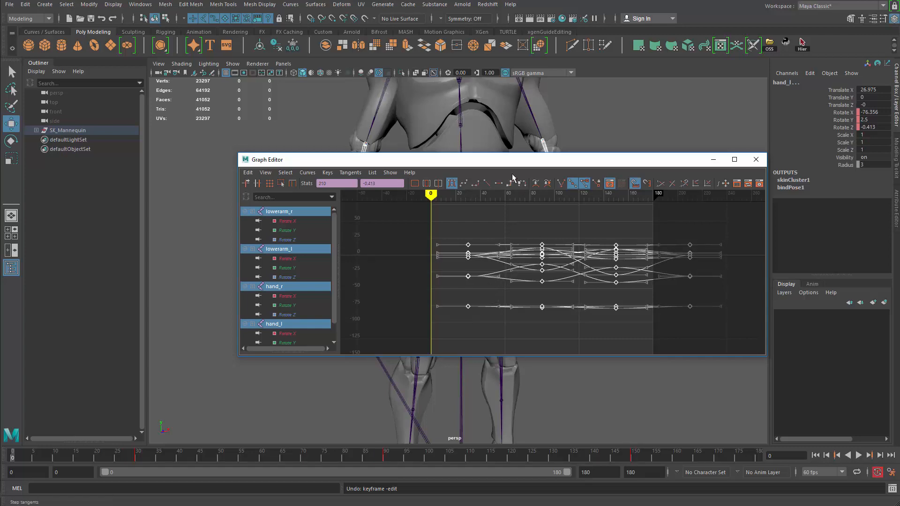
Select only both hand joints and shift all their keys another 15 frames later, starting at frame 45
{"action": "left_click_drag", "start_coordinate": [511, 159], "coordinate": [453, 378]}
{"action": "left_click", "coordinate": [341, 236]}
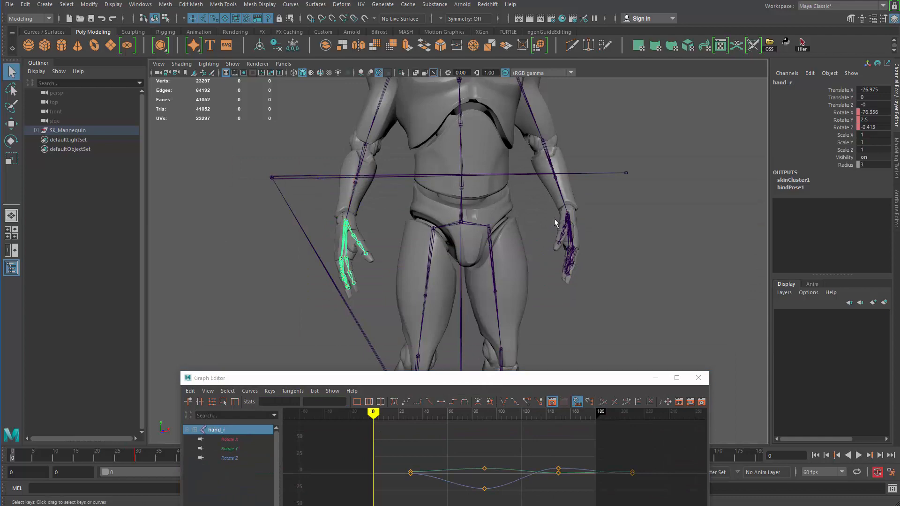
{"action": "left_click_drag", "start_coordinate": [576, 220], "coordinate": [576, 221], "text": "shift"}
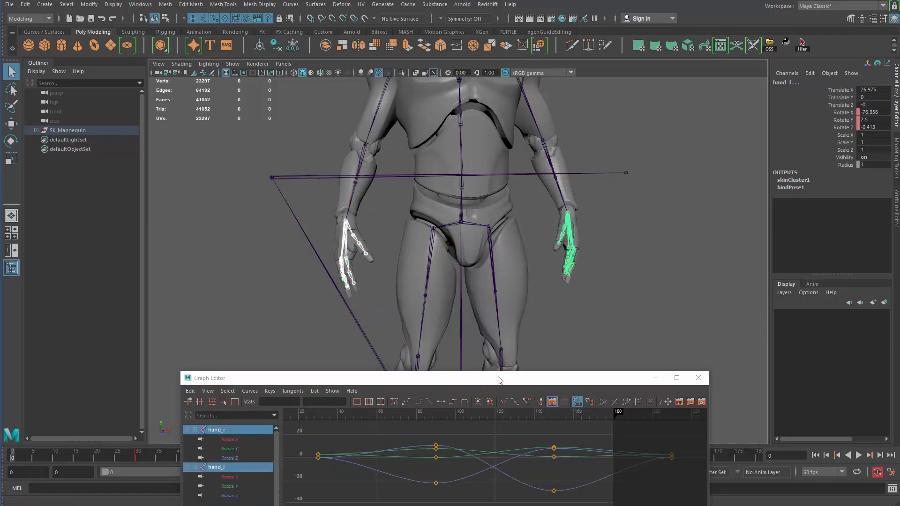
{"action": "left_click_drag", "start_coordinate": [500, 381], "coordinate": [552, 128]}
{"action": "key", "text": "f"}
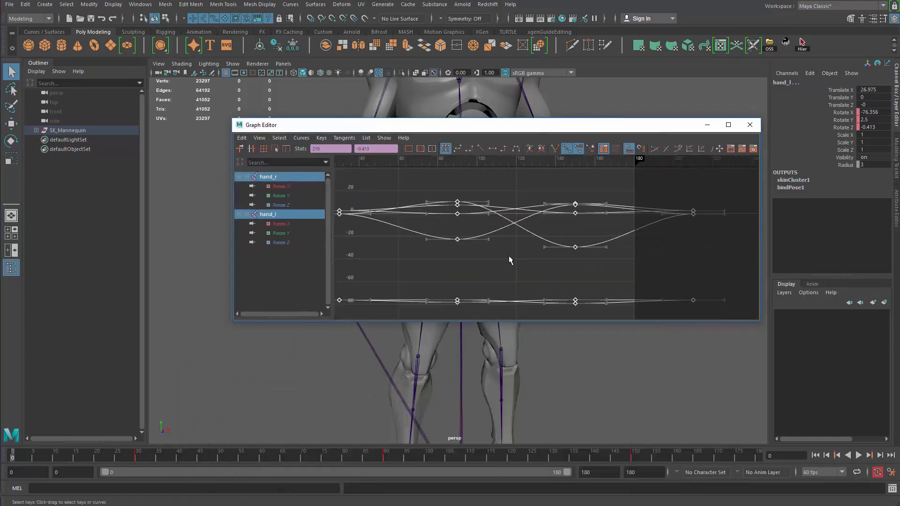
{"action": "scroll", "coordinate": [502, 258], "scroll_direction": "down", "scroll_amount": 4}
{"action": "key", "text": "w"}
{"action": "middle_click_drag", "start_coordinate": [488, 255], "coordinate": [504, 255], "text": "shift"}
Select the root joint with its whole hierarchy and display all the skeleton's curves in the Graph Editor
{"action": "left_click_drag", "start_coordinate": [509, 133], "coordinate": [509, 336]}
{"action": "scroll", "coordinate": [461, 266], "scroll_direction": "down", "scroll_amount": 8}
{"action": "middle_click_drag", "start_coordinate": [416, 214], "coordinate": [428, 262], "text": "alt"}
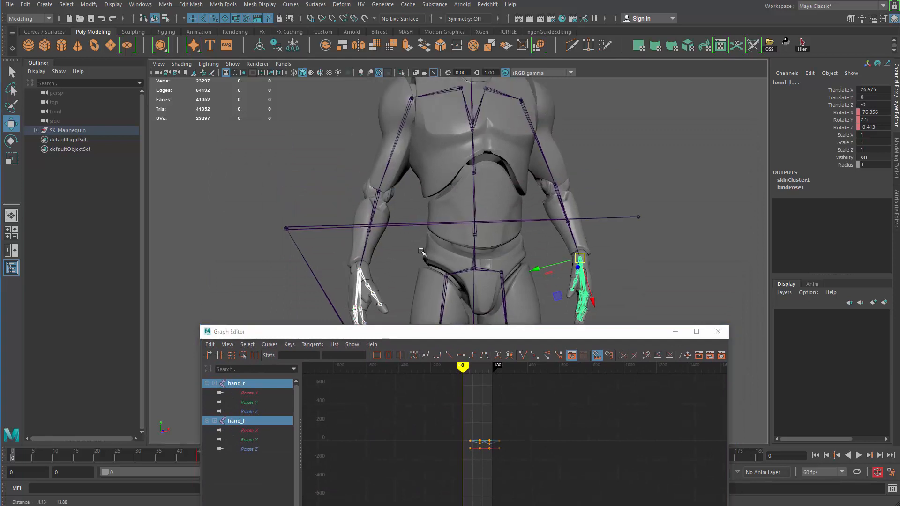
{"action": "right_click_drag", "start_coordinate": [428, 262], "coordinate": [392, 200], "text": "alt"}
{"action": "left_click_drag", "start_coordinate": [477, 275], "coordinate": [476, 273]}
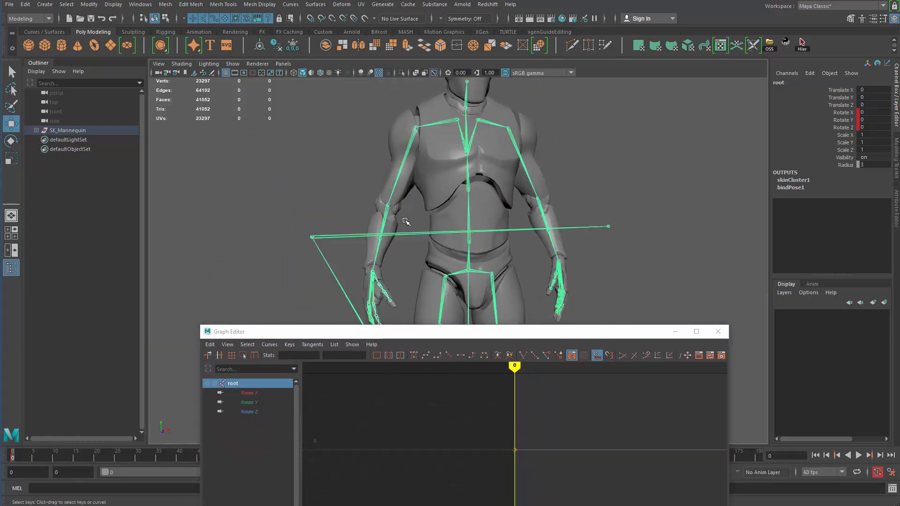
{"action": "left_click", "coordinate": [68, 6]}
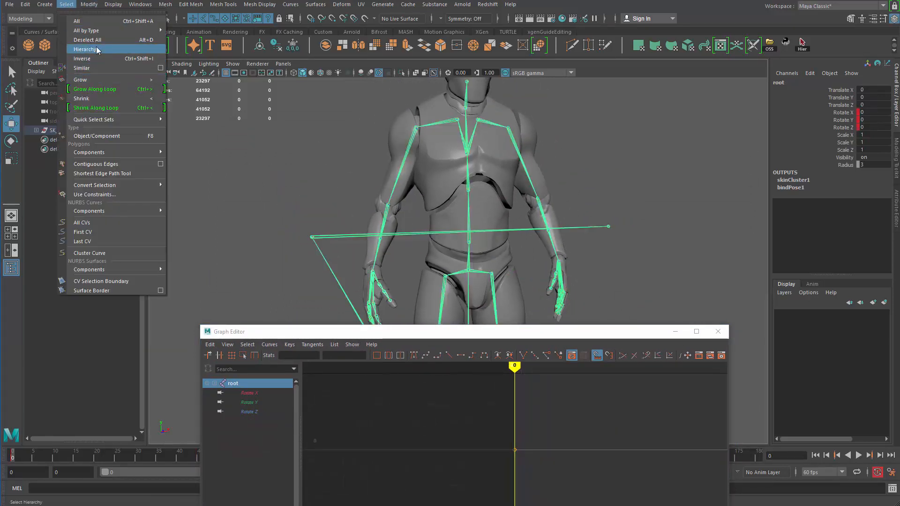
{"action": "left_click", "coordinate": [78, 46]}
{"action": "left_click_drag", "start_coordinate": [469, 332], "coordinate": [473, 179]}
{"action": "middle_click_drag", "start_coordinate": [422, 315], "coordinate": [441, 301], "text": "alt"}
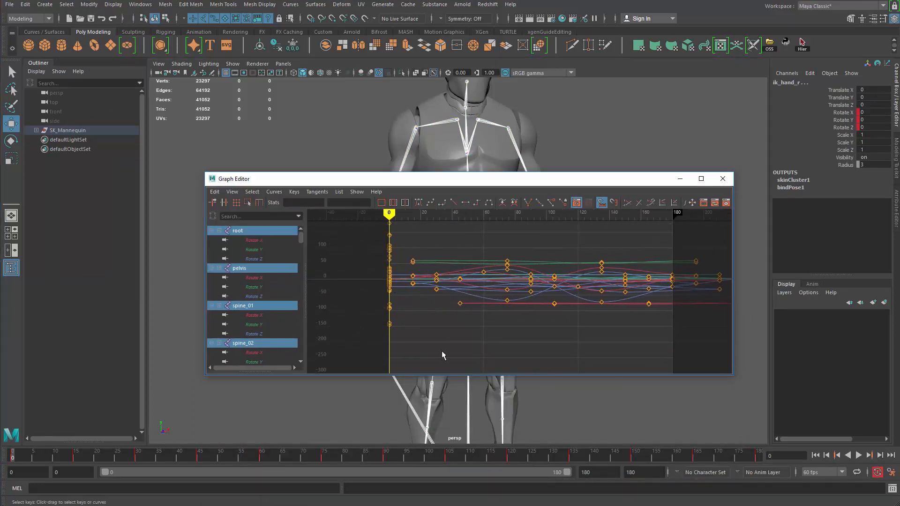
Set both the pre-infinity and post-infinity of all the skeleton's curves to Cycle
{"action": "left_click", "coordinate": [272, 192]}
{"action": "mouse_move", "coordinate": [315, 211]}
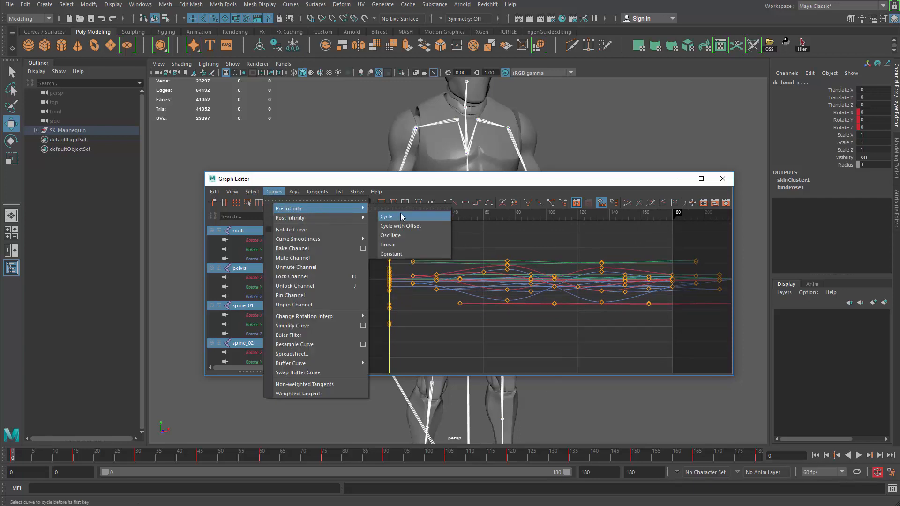
{"action": "left_click", "coordinate": [387, 217]}
{"action": "left_click", "coordinate": [274, 192]}
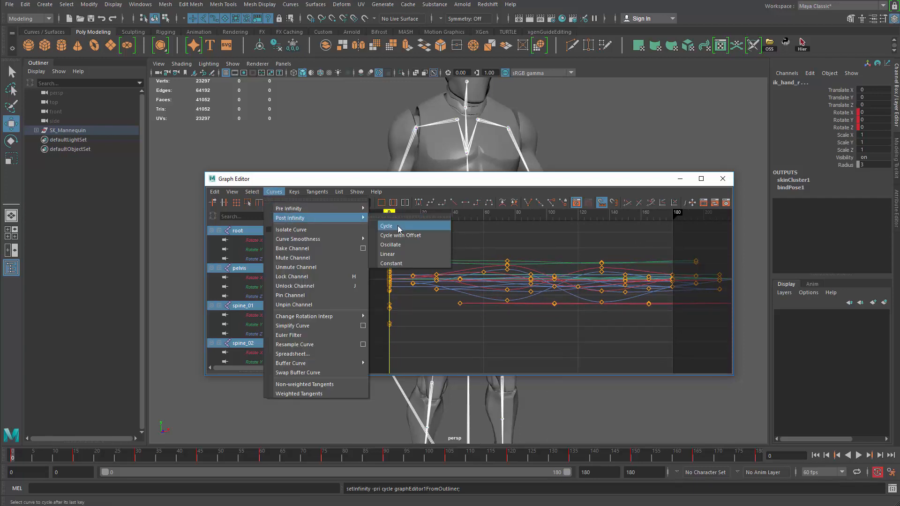
{"action": "left_click", "coordinate": [398, 226]}
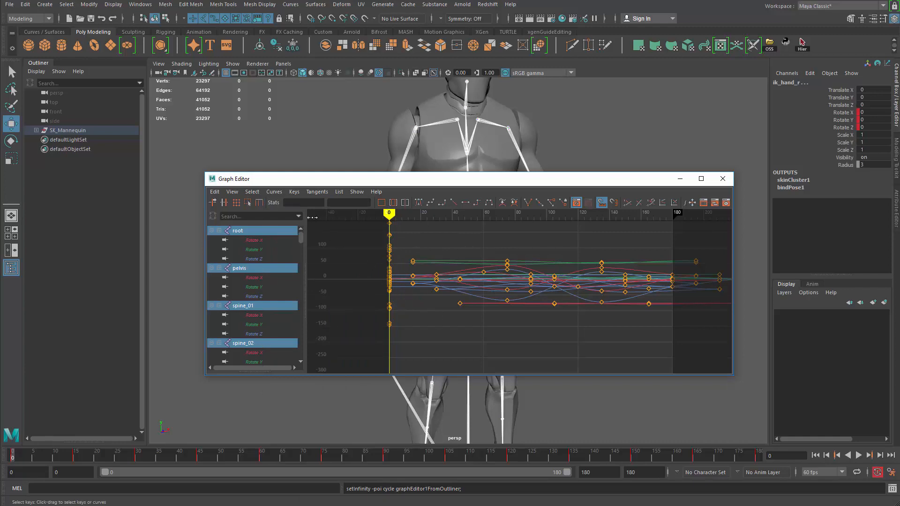
Play back the cycled animation to check the mannequin's torso and arm swing, and stop playback
{"action": "left_click_drag", "start_coordinate": [406, 188], "coordinate": [667, 246]}
{"action": "left_click_drag", "start_coordinate": [640, 289], "coordinate": [286, 423]}
{"action": "left_click_drag", "start_coordinate": [389, 262], "coordinate": [486, 327], "text": "alt"}
{"action": "left_click_drag", "start_coordinate": [516, 426], "coordinate": [466, 501]}
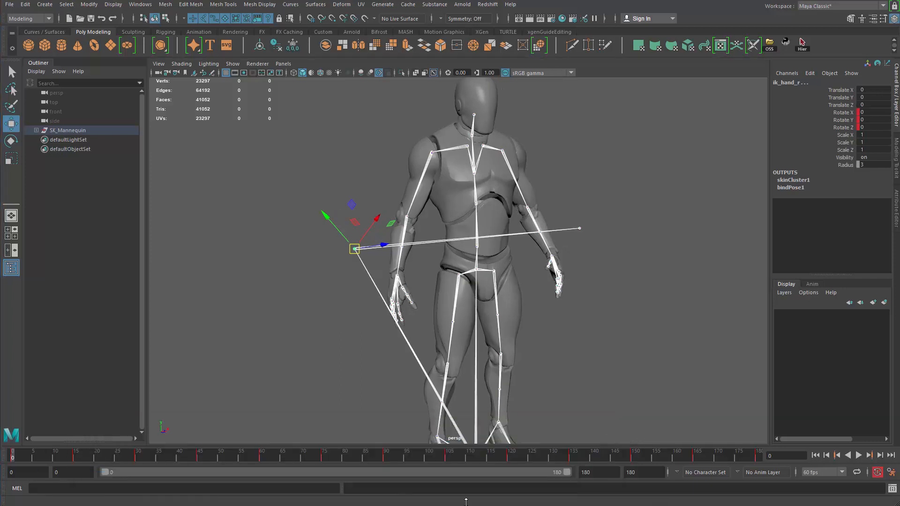
{"action": "left_click", "coordinate": [859, 456]}
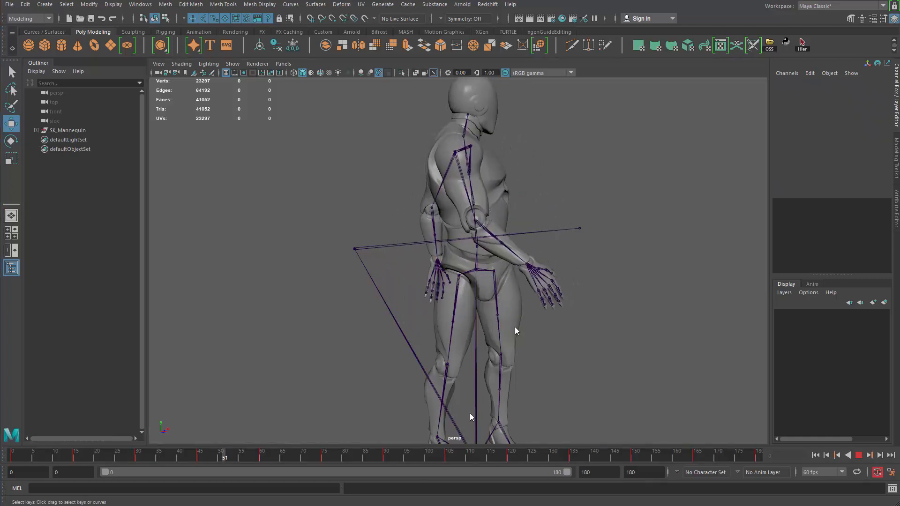
{"action": "left_click_drag", "start_coordinate": [633, 106], "coordinate": [532, 264]}
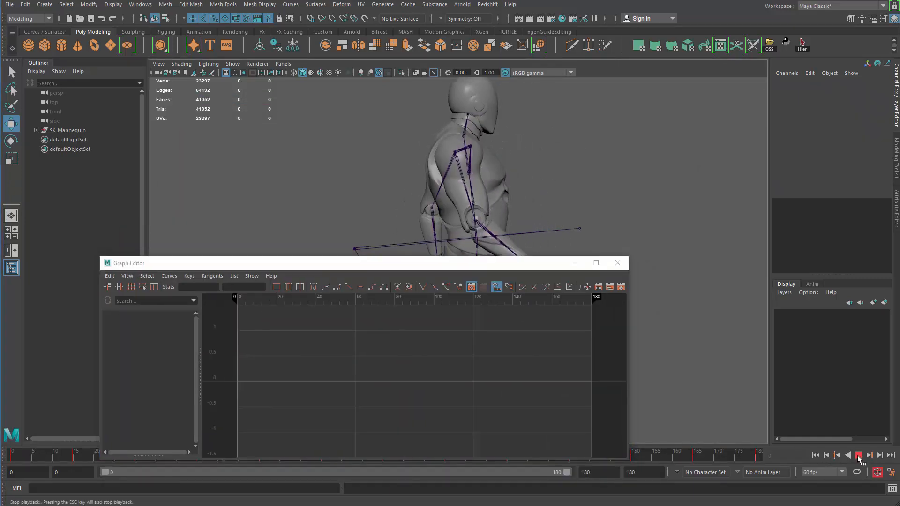
{"action": "left_click", "coordinate": [859, 456]}
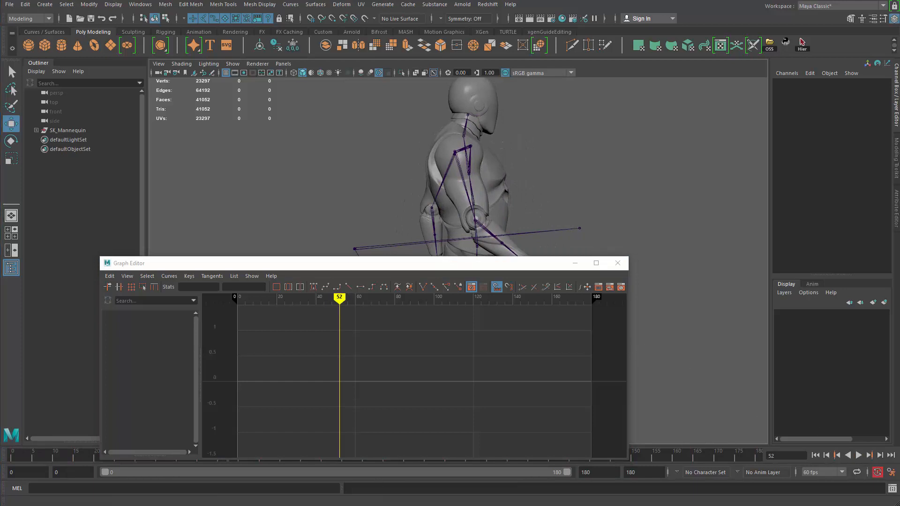
Select the neck joint and shift all its rotation keys 24 frames later in the Graph Editor, then minimize the editor and deselect the joint
{"action": "left_click_drag", "start_coordinate": [507, 157], "coordinate": [436, 145], "text": "alt"}
{"action": "left_click", "coordinate": [425, 130]}
{"action": "scroll", "coordinate": [283, 368], "scroll_direction": "down", "scroll_amount": 5}
{"action": "left_click_drag", "start_coordinate": [311, 331], "coordinate": [471, 429]}
{"action": "key", "text": "f"}
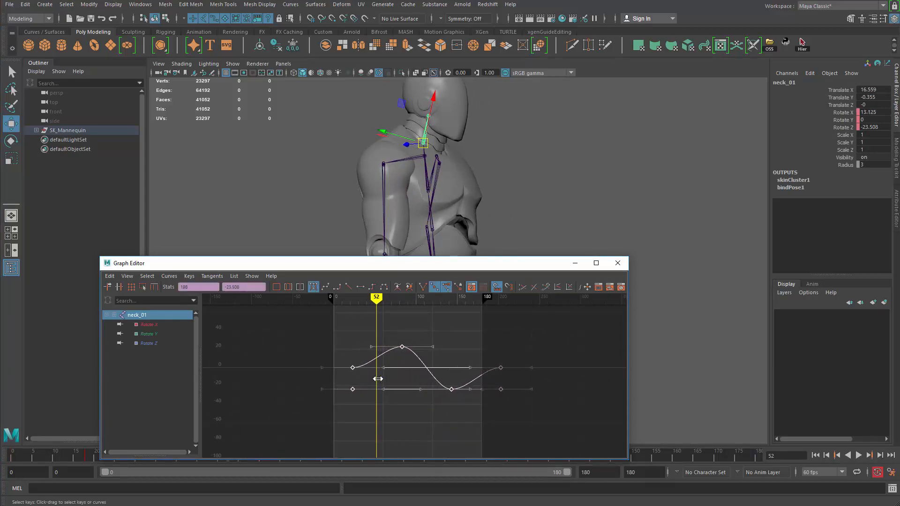
{"action": "left_click_drag", "start_coordinate": [386, 270], "coordinate": [524, 228]}
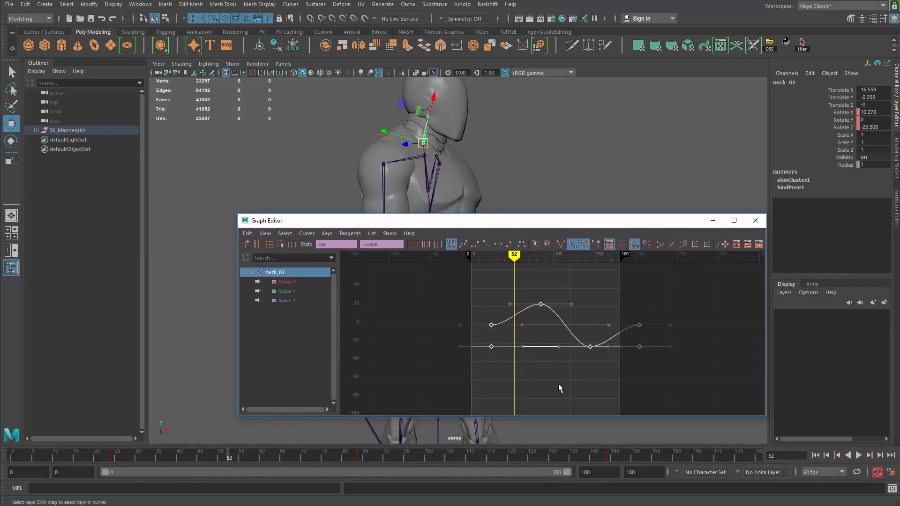
{"action": "left_click_drag", "start_coordinate": [583, 223], "coordinate": [317, 418]}
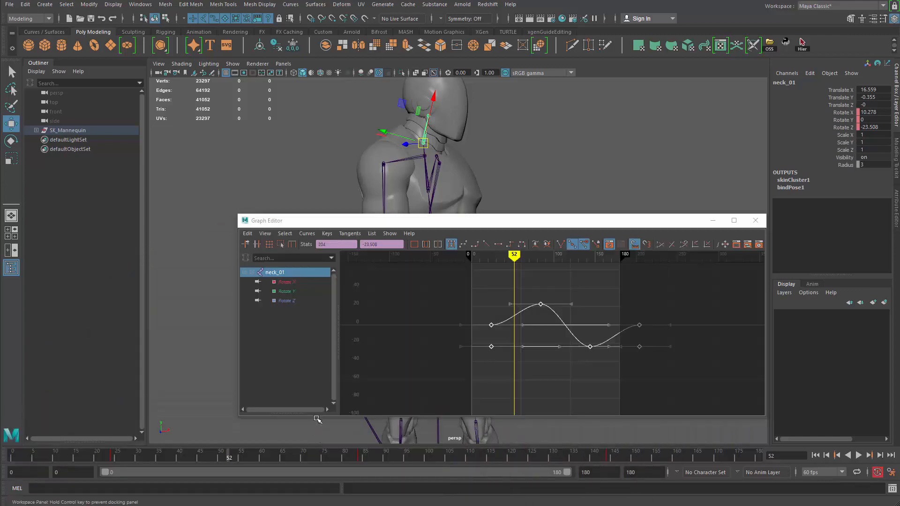
{"action": "left_click", "coordinate": [713, 219]}
{"action": "left_click", "coordinate": [552, 160]}
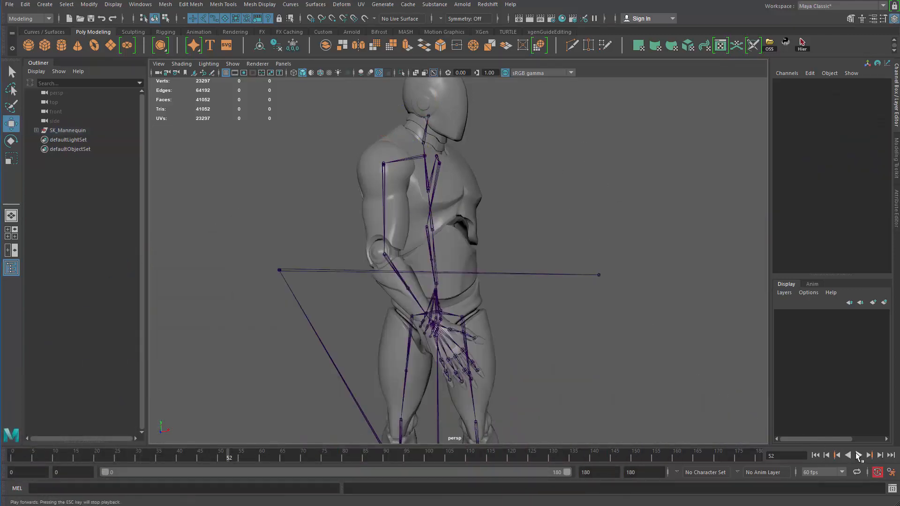
Play the loop back and examine the head, arm and leg motion from several angles before stopping playback
{"action": "left_click", "coordinate": [858, 455]}
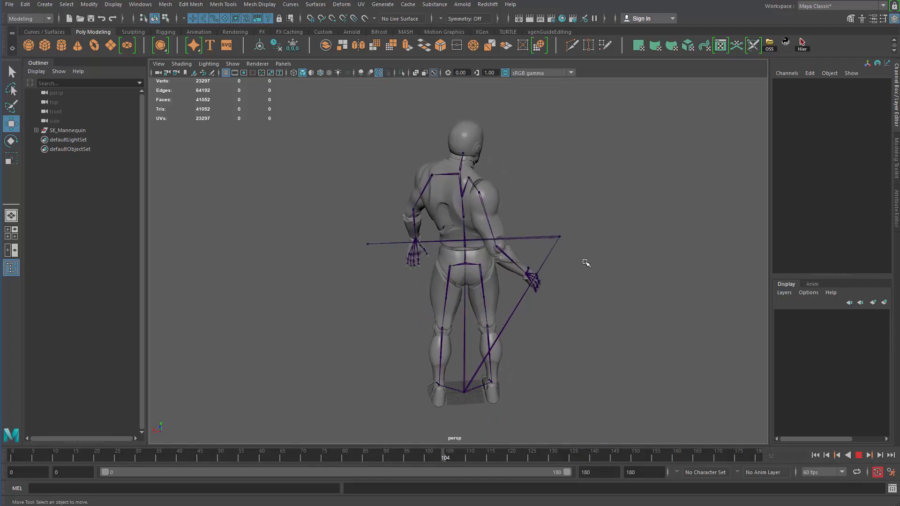
{"action": "left_click_drag", "start_coordinate": [603, 215], "coordinate": [406, 201], "text": "alt"}
{"action": "right_click_drag", "start_coordinate": [406, 201], "coordinate": [523, 226], "text": "alt"}
{"action": "left_click_drag", "start_coordinate": [523, 226], "coordinate": [544, 222], "text": "alt"}
{"action": "right_click_drag", "start_coordinate": [544, 222], "coordinate": [510, 221], "text": "alt"}
{"action": "left_click_drag", "start_coordinate": [511, 221], "coordinate": [488, 171], "text": "alt"}
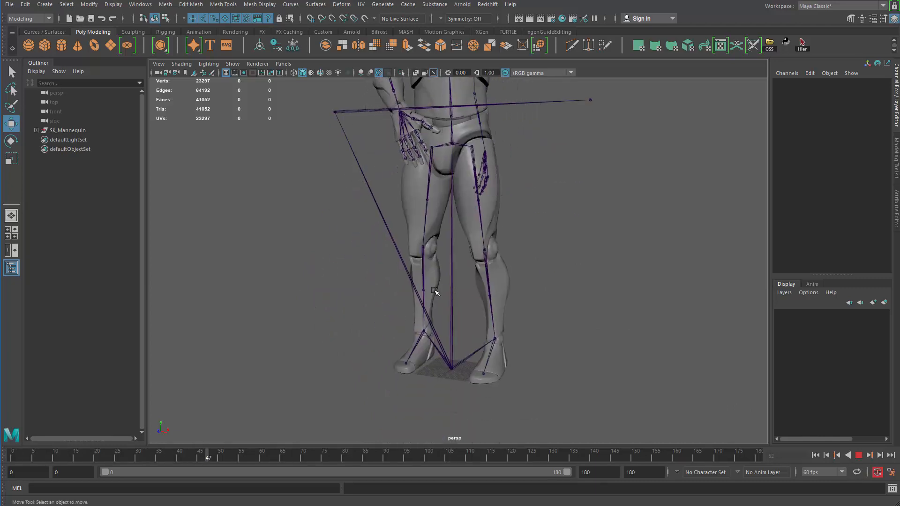
{"action": "key", "text": "q"}
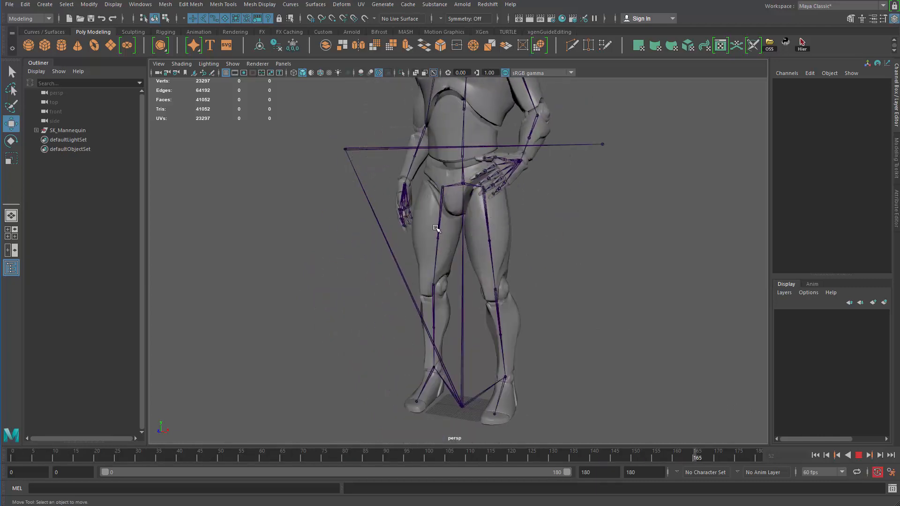
{"action": "left_click", "coordinate": [437, 211]}
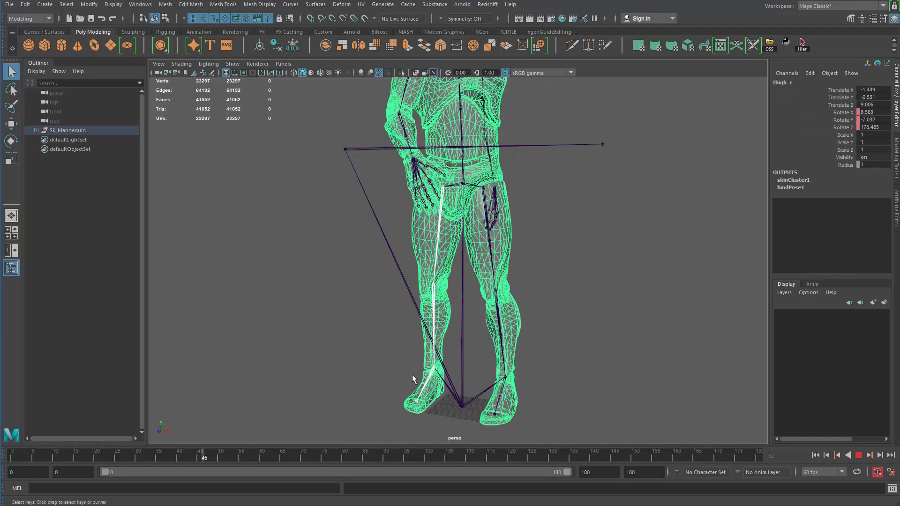
{"action": "left_click", "coordinate": [585, 316]}
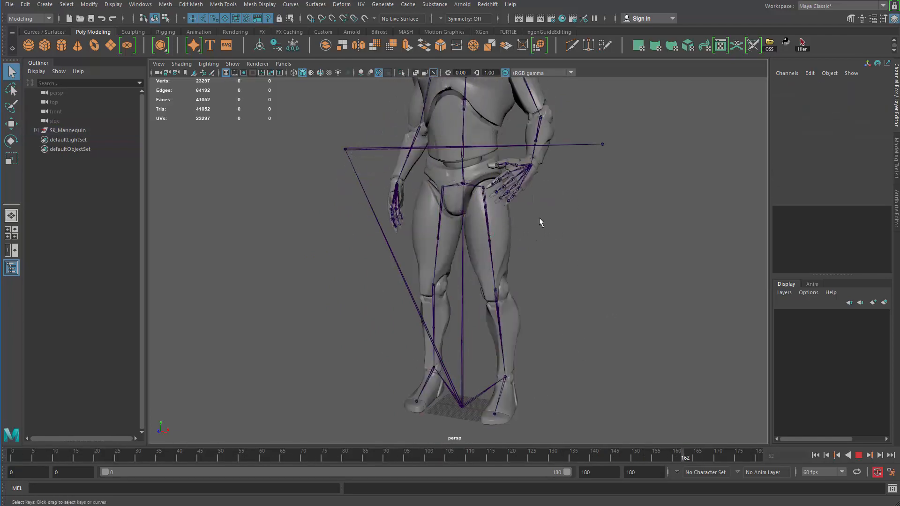
{"action": "middle_click_drag", "start_coordinate": [540, 218], "coordinate": [518, 311], "text": "alt"}
{"action": "left_click_drag", "start_coordinate": [506, 323], "coordinate": [522, 336], "text": "alt"}
{"action": "right_click_drag", "start_coordinate": [441, 302], "coordinate": [413, 297], "text": "alt"}
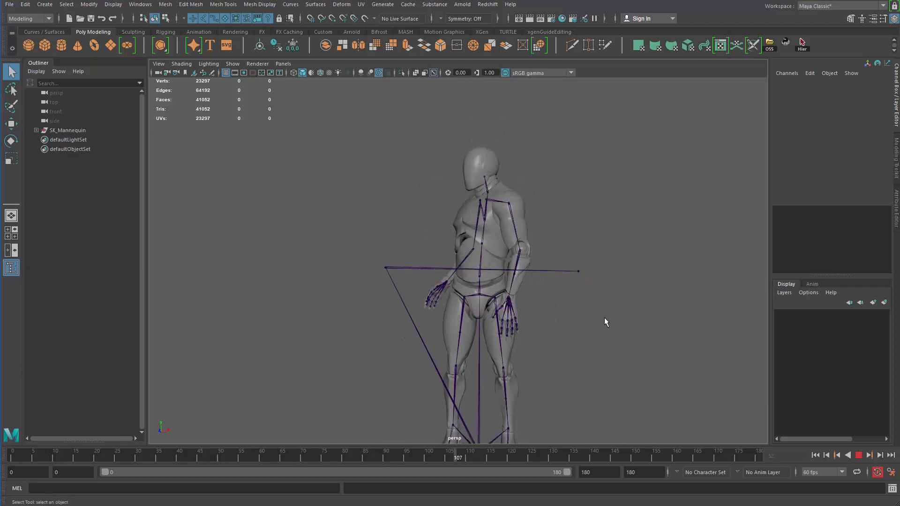
{"action": "left_click", "coordinate": [859, 455]}
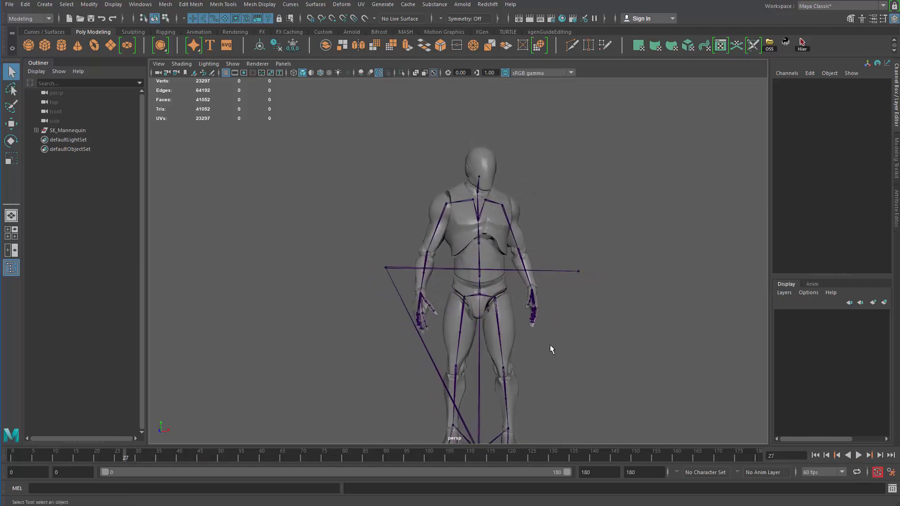
Return to frame 0 and select only the root joint inside the SK_Mannequin group
{"action": "right_click_drag", "start_coordinate": [539, 324], "coordinate": [504, 311], "text": "alt"}
{"action": "middle_click_drag", "start_coordinate": [504, 311], "coordinate": [505, 293], "text": "alt"}
{"action": "left_click_drag", "start_coordinate": [25, 456], "coordinate": [2, 461]}
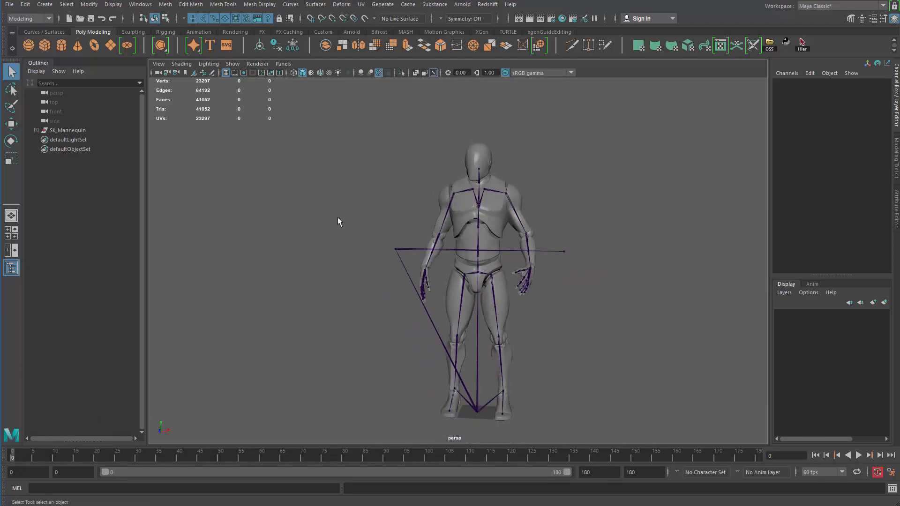
{"action": "left_click", "coordinate": [81, 131]}
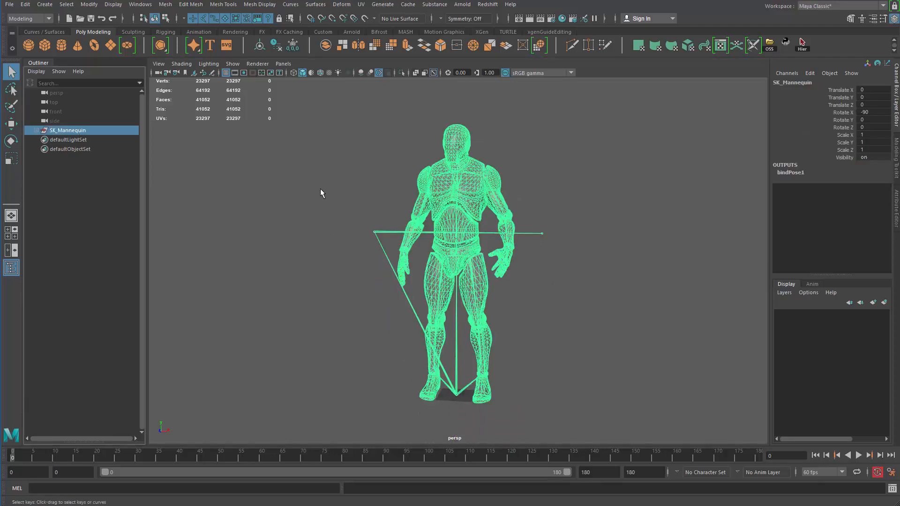
{"action": "left_click", "coordinate": [76, 141]}
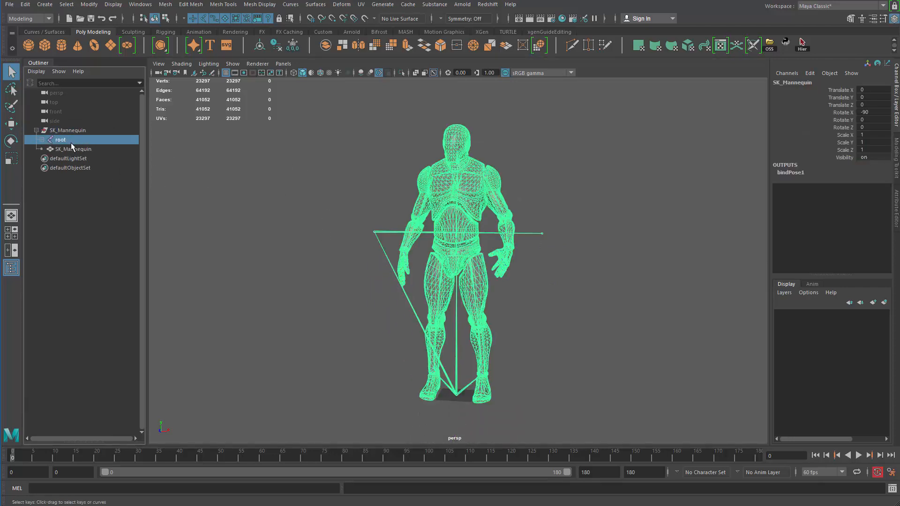
{"action": "right_click_drag", "start_coordinate": [273, 175], "coordinate": [292, 169], "text": "alt"}
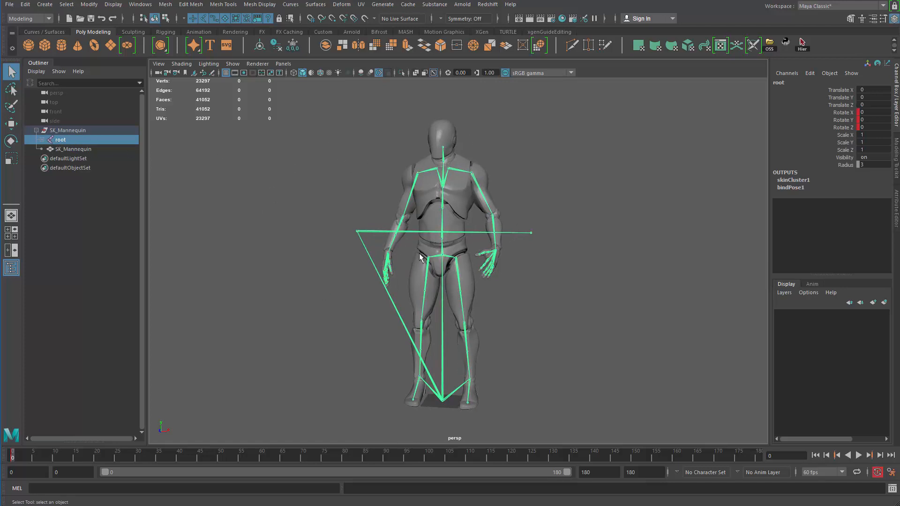
Start an Export Selection for the root joint with FBX export as the file type
{"action": "left_click", "coordinate": [9, 4]}
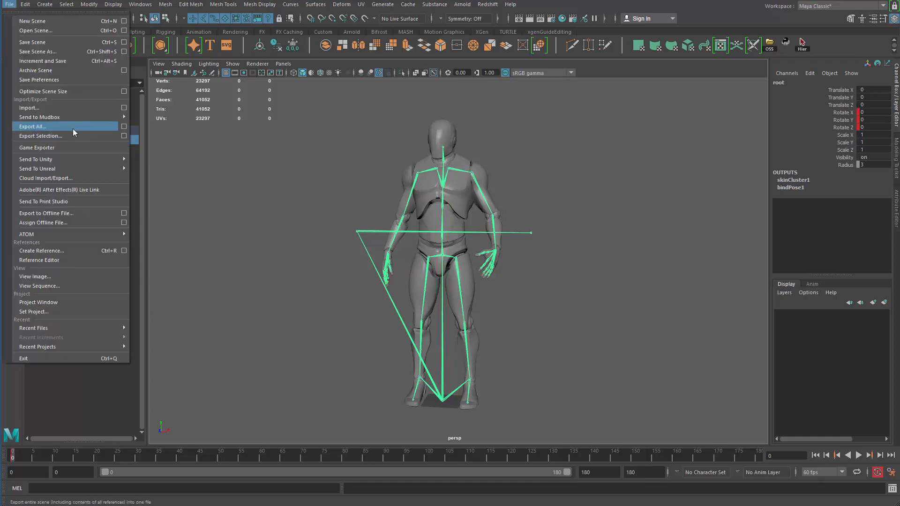
{"action": "left_click", "coordinate": [71, 136]}
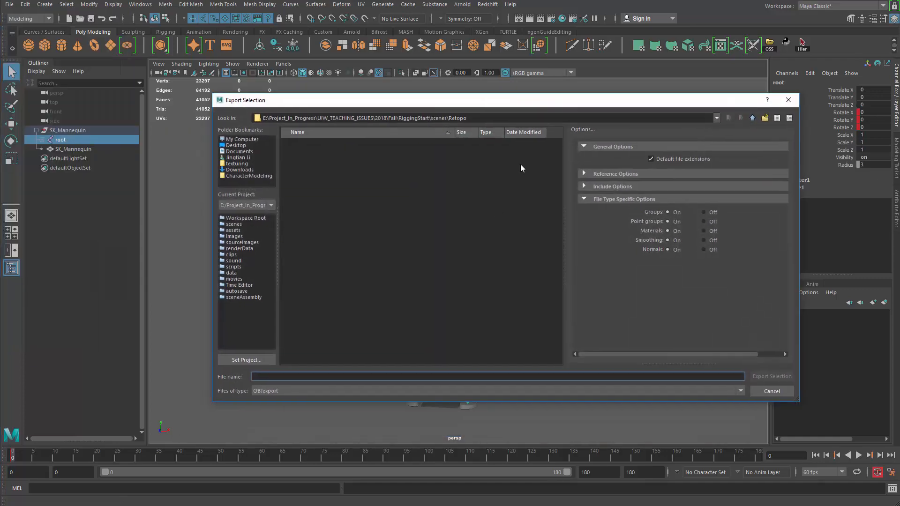
{"action": "left_click", "coordinate": [299, 392]}
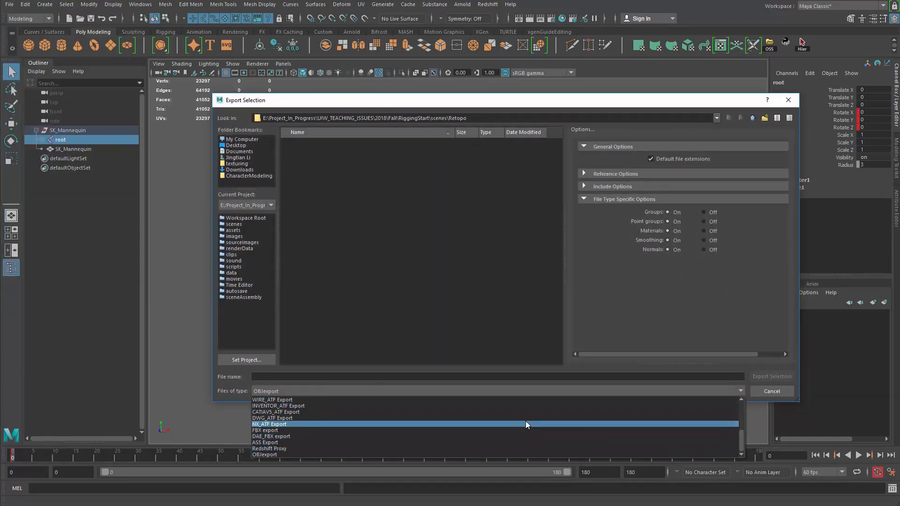
{"action": "left_click", "coordinate": [284, 431]}
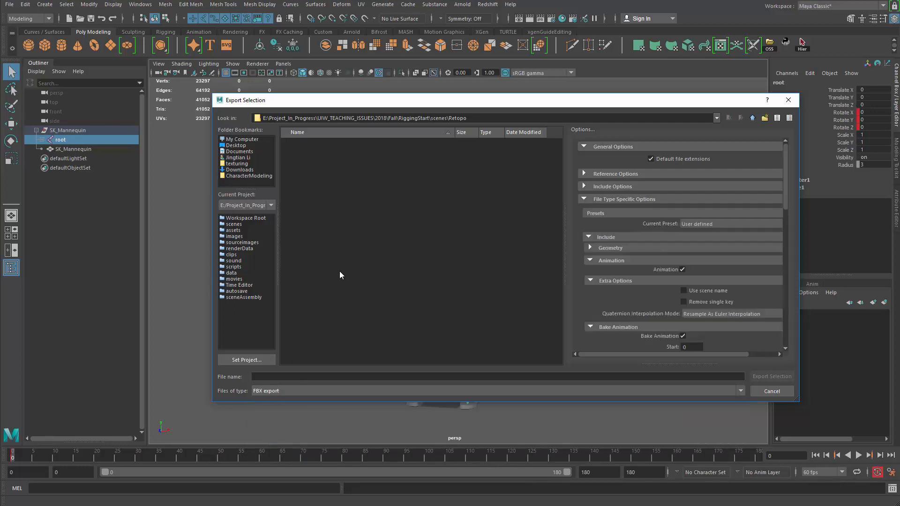
{"action": "triple_click", "coordinate": [475, 118]}
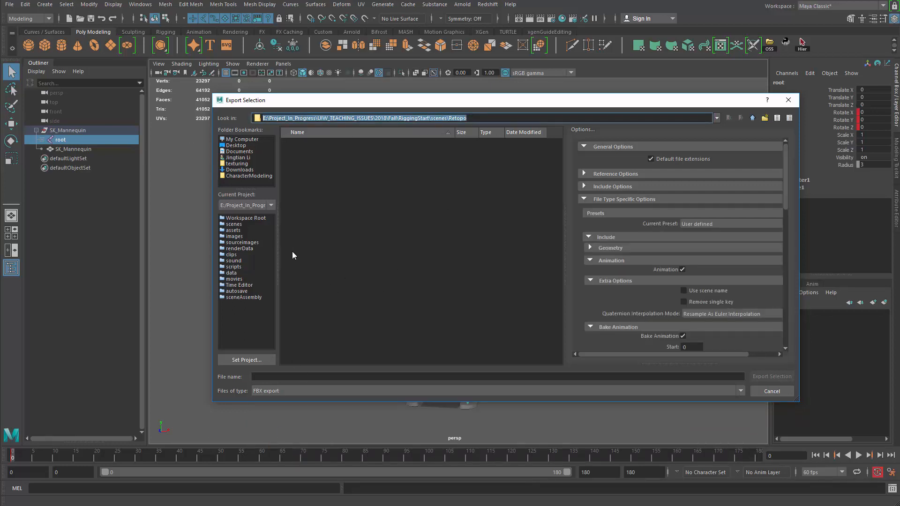
{"action": "type", "text": "ScaleTransfer_Z_to_RealScale"}
{"action": "triple_click", "coordinate": [352, 117]}
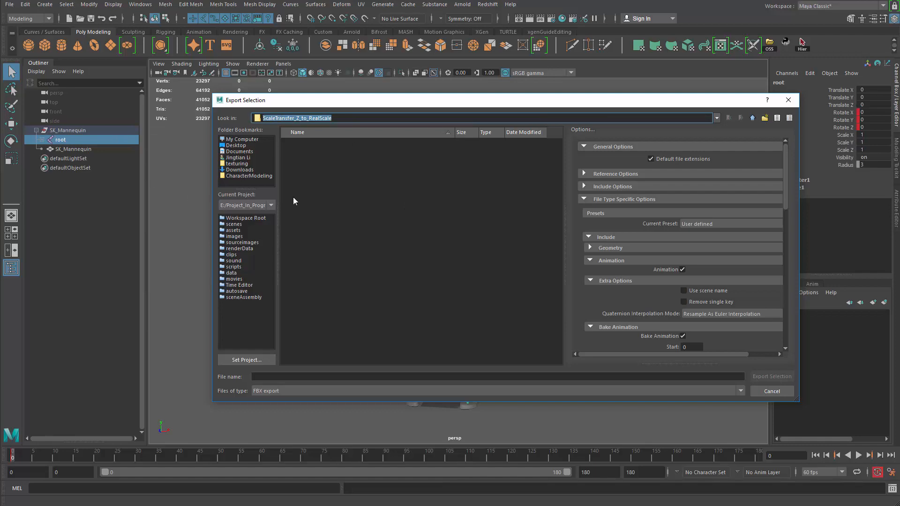
{"action": "key", "text": "BackSpace"}
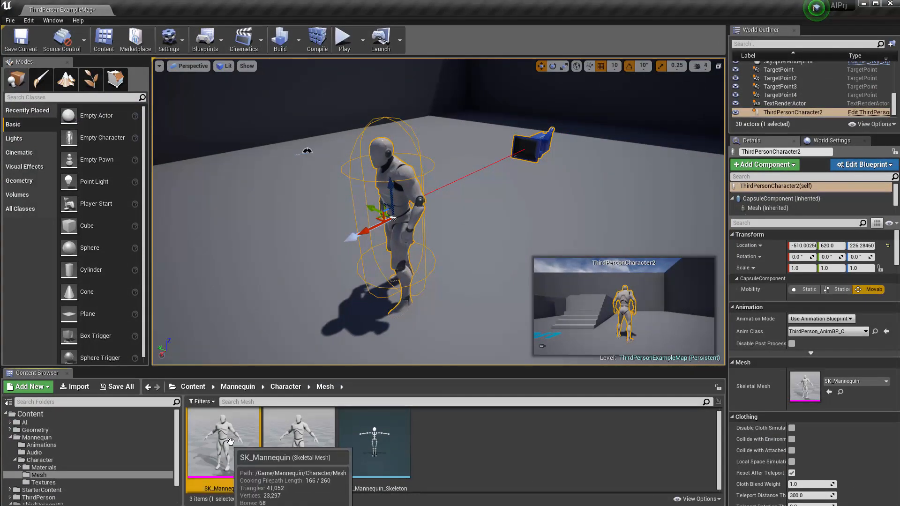
Switch to Unreal Editor, copy the UE4_AI folder path from the SK_Mannequin mesh's export dialog, and cancel that export
{"action": "right_click", "coordinate": [224, 442]}
{"action": "mouse_move", "coordinate": [314, 303]}
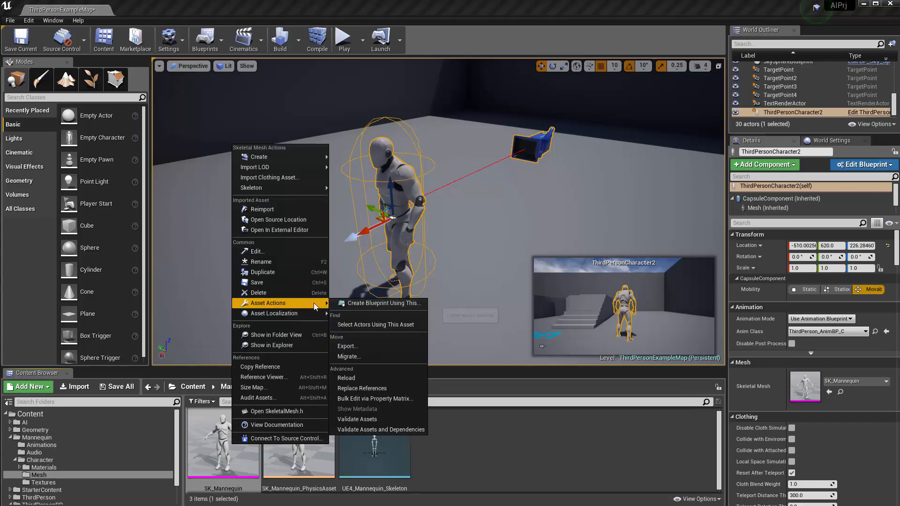
{"action": "left_click", "coordinate": [385, 346]}
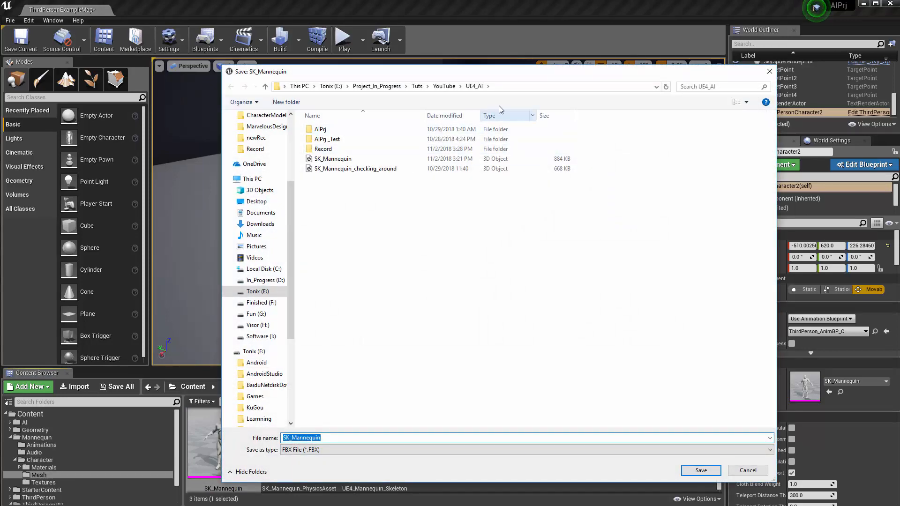
{"action": "left_click", "coordinate": [522, 88]}
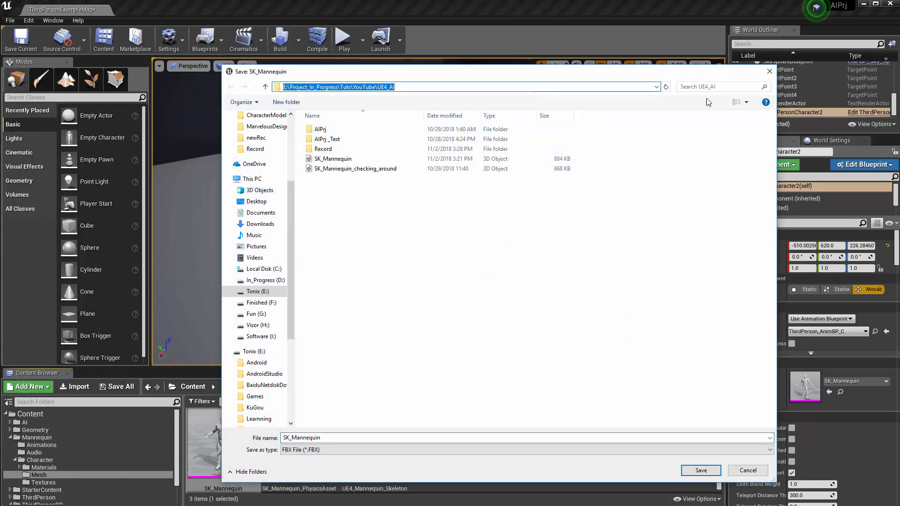
{"action": "left_click", "coordinate": [768, 71]}
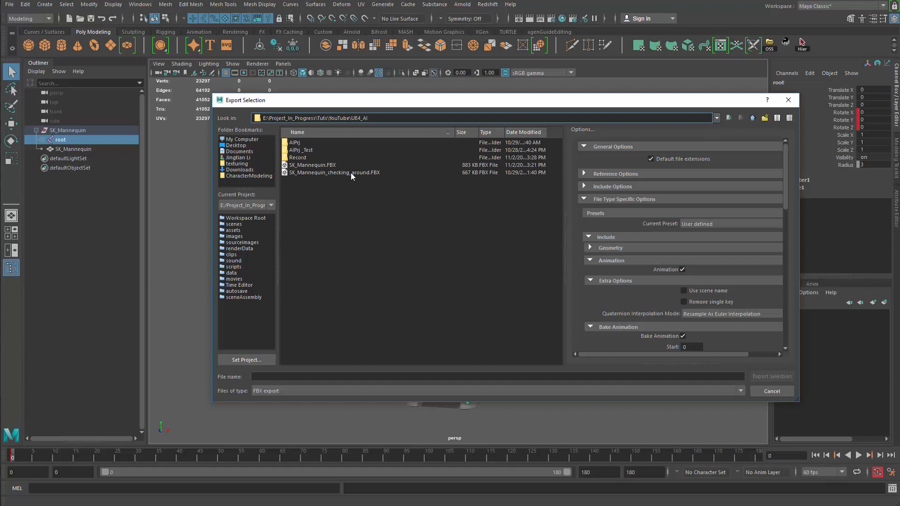
Export the root joint as SK_Mannequin_checking_around.FBX in the UE4_AI folder, replacing the existing file
{"action": "left_click", "coordinate": [344, 173]}
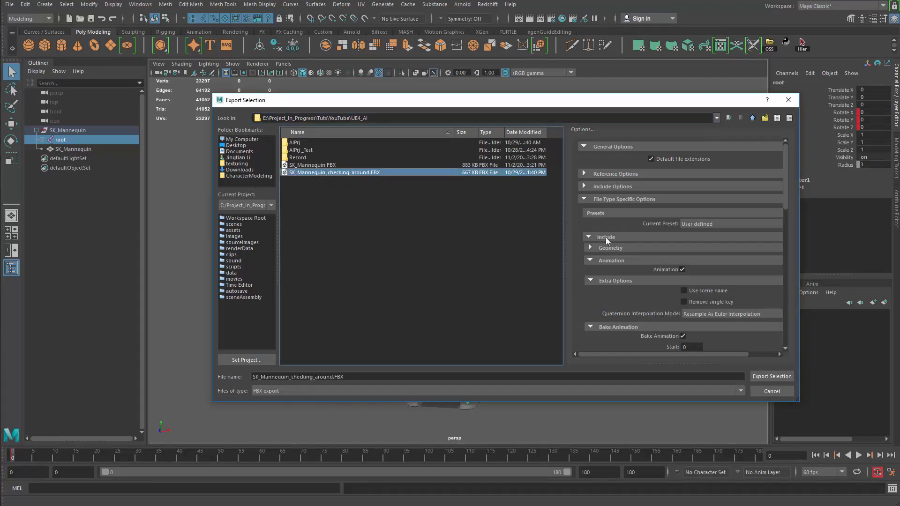
{"action": "left_click", "coordinate": [777, 376]}
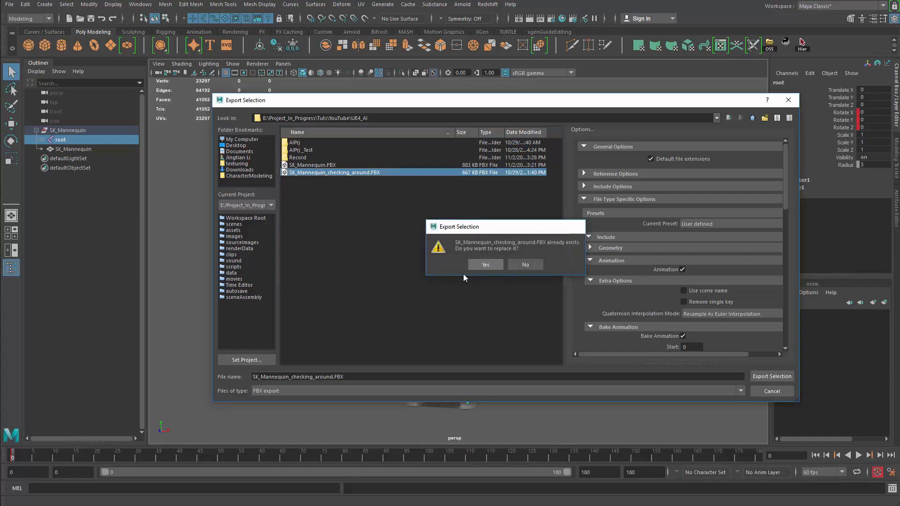
{"action": "left_click", "coordinate": [478, 264]}
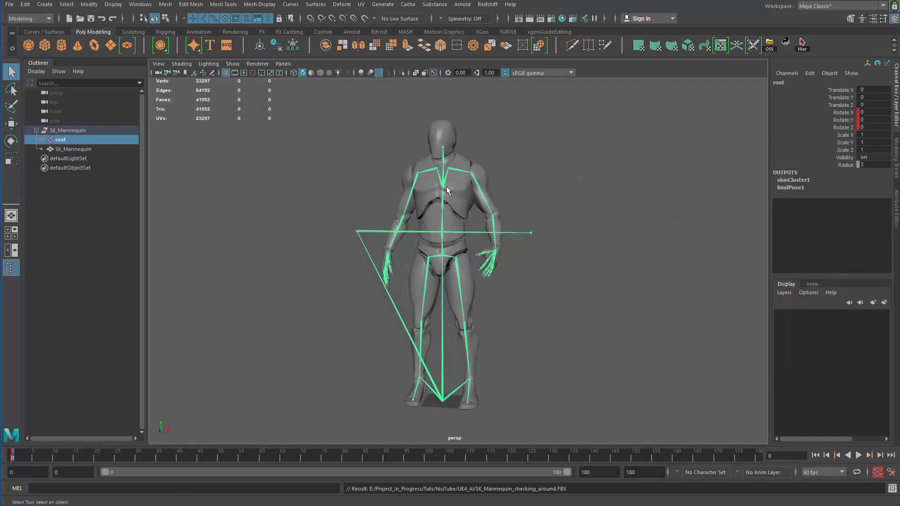
Export the root selection again over SK_Mannequin_checking_around.FBX, reviewing the Bake Animation settings in the FBX options before replacing the file
{"action": "left_click", "coordinate": [9, 4]}
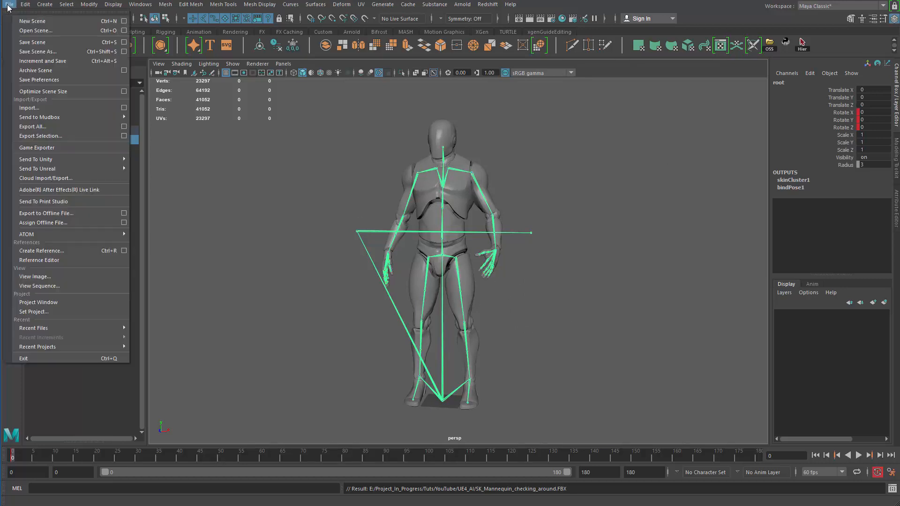
{"action": "left_click", "coordinate": [111, 135]}
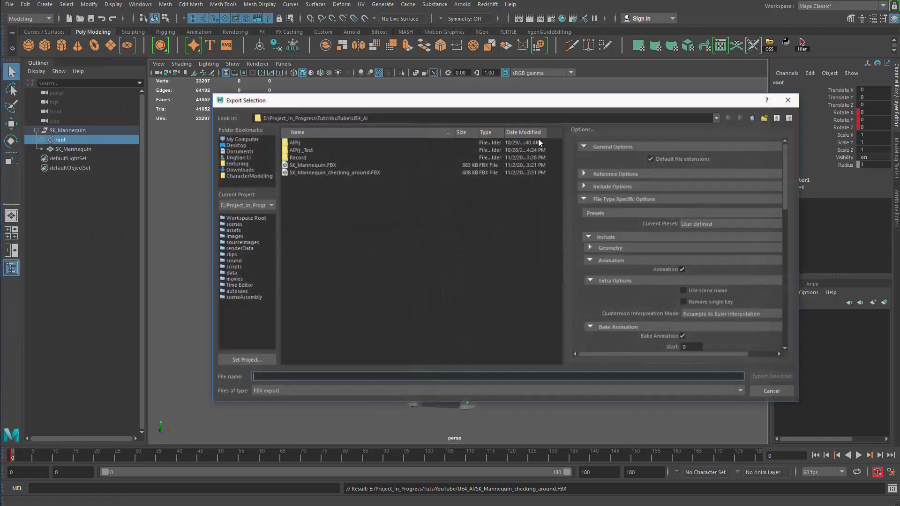
{"action": "left_click", "coordinate": [310, 390]}
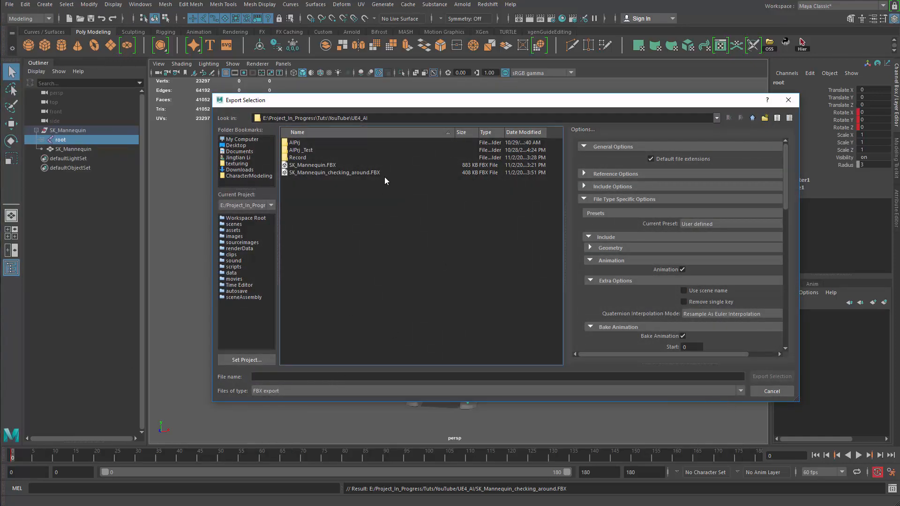
{"action": "left_click", "coordinate": [401, 172]}
{"action": "left_click_drag", "start_coordinate": [667, 106], "coordinate": [571, 95]}
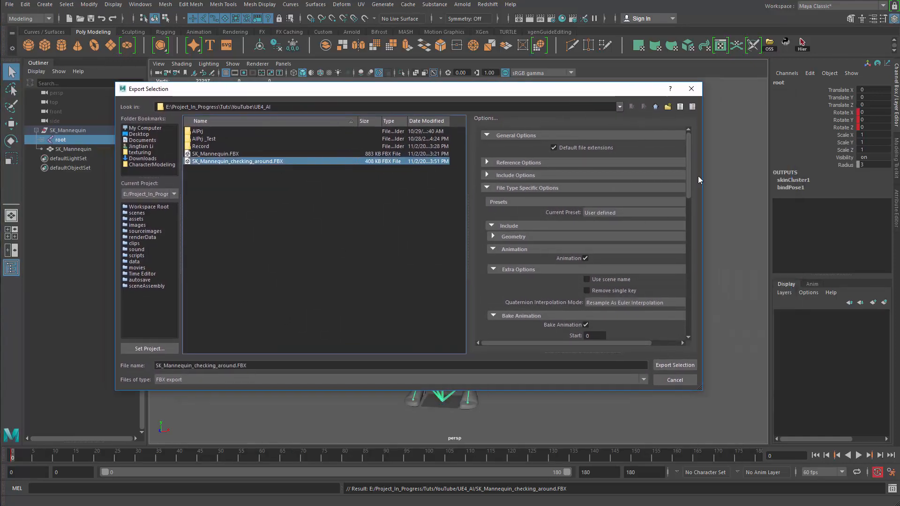
{"action": "left_click_drag", "start_coordinate": [701, 178], "coordinate": [751, 218]}
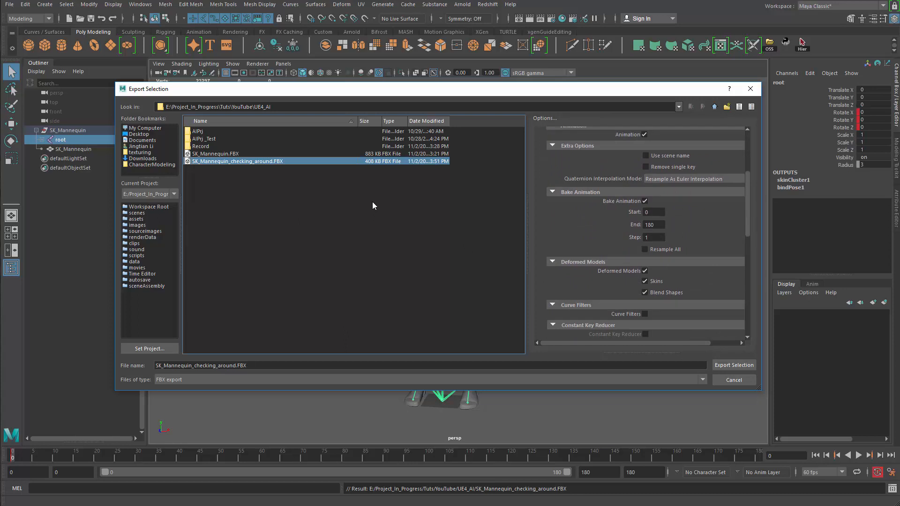
{"action": "left_click", "coordinate": [728, 364]}
{"action": "left_click", "coordinate": [423, 254]}
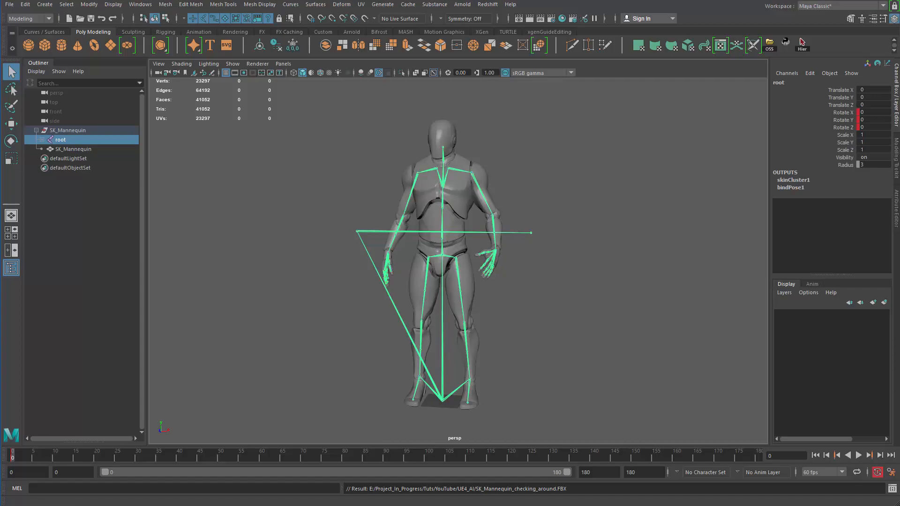
Switch to Unreal Editor and import the SK_Mannequin_checking_around FBX from File Explorer into the Mesh folder, using UE4_Mannequin_Skeleton and Exported Time
{"action": "key", "text": "alt+Tab"}
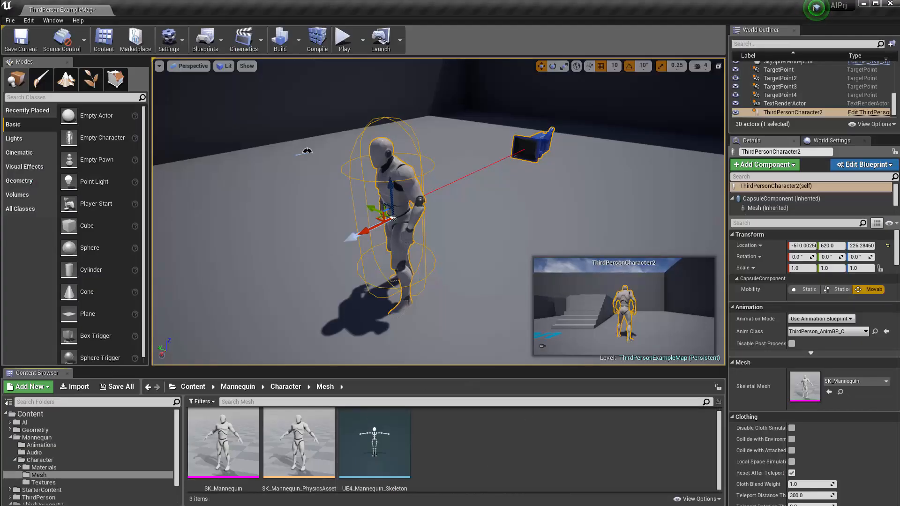
{"action": "key", "text": "alt+Tab"}
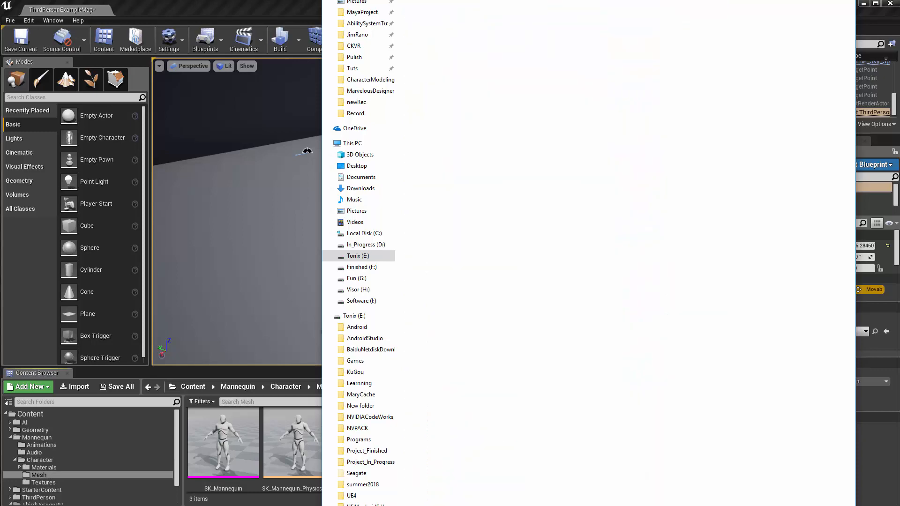
{"action": "left_click_drag", "start_coordinate": [486, 0], "coordinate": [809, 0]}
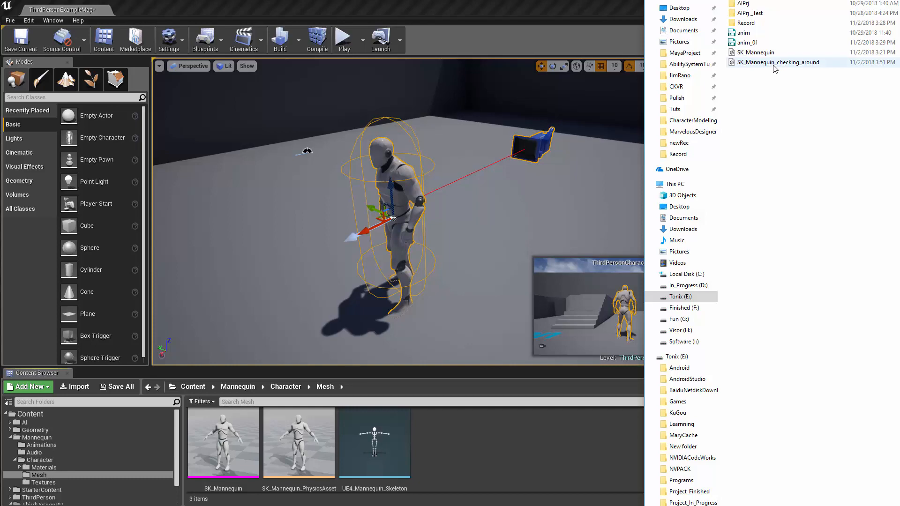
{"action": "left_click_drag", "start_coordinate": [776, 68], "coordinate": [445, 449]}
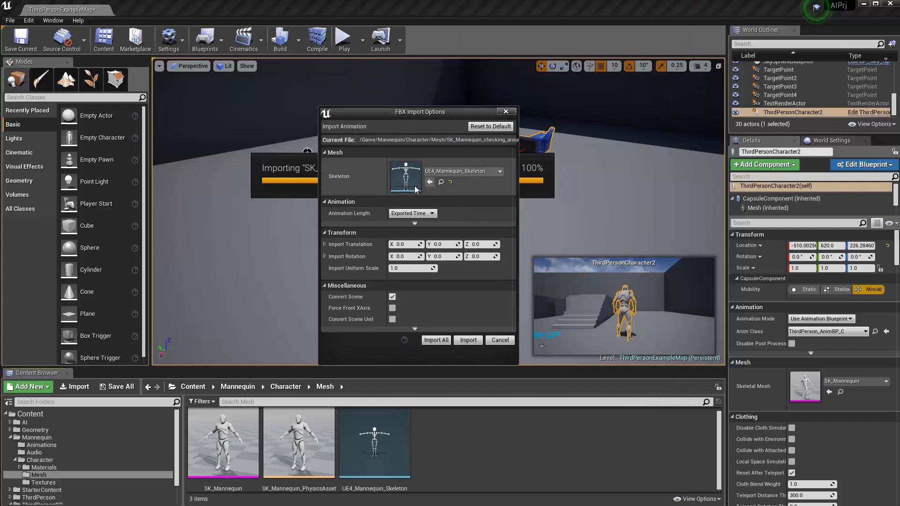
{"action": "left_click", "coordinate": [462, 171]}
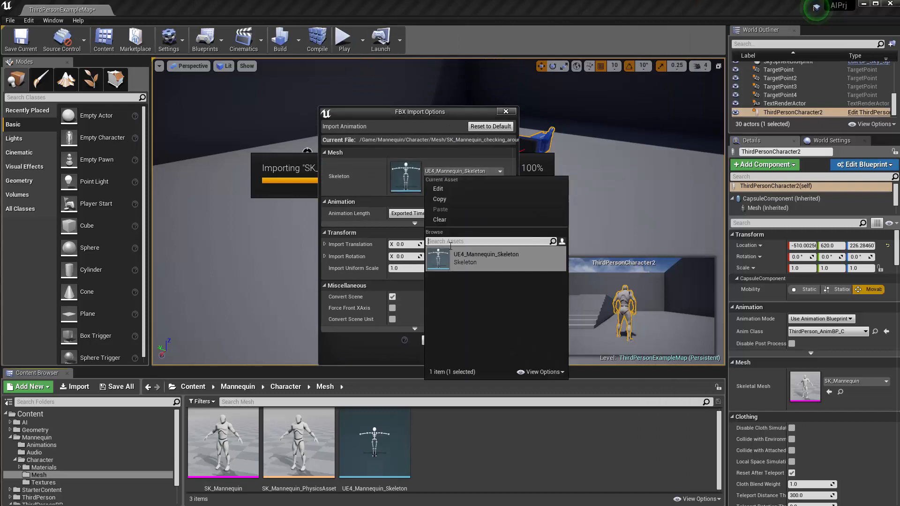
{"action": "left_click_drag", "start_coordinate": [414, 113], "coordinate": [412, 116]}
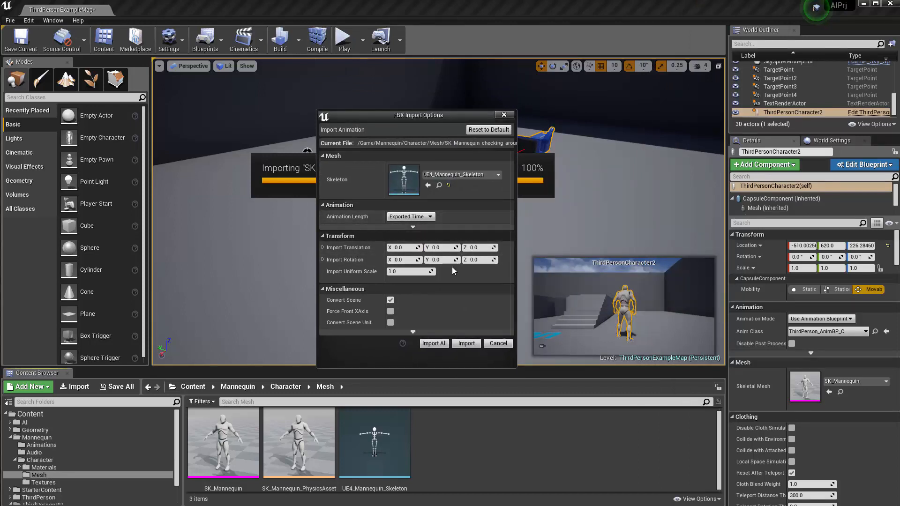
{"action": "left_click", "coordinate": [434, 343]}
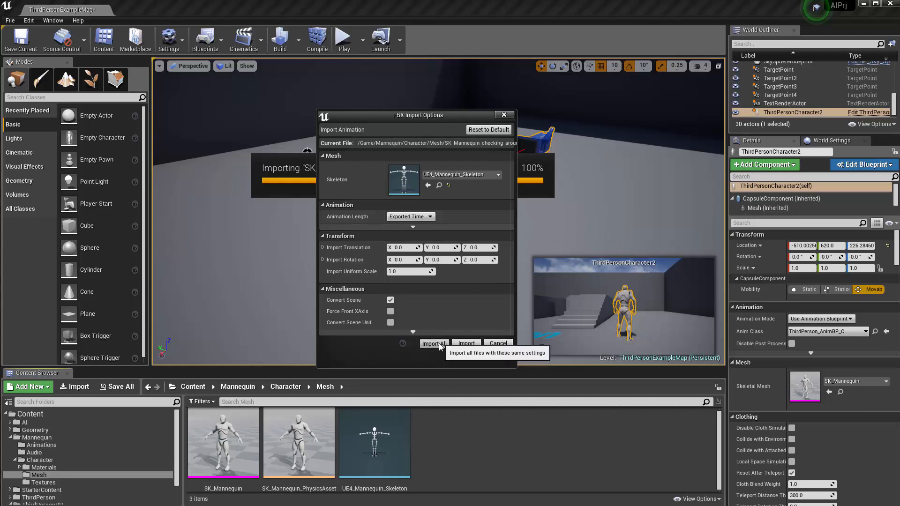
Open the imported SK_Mannequin_checking_around animation and examine the mannequin's motion up close from an angled view
{"action": "left_click_drag", "start_coordinate": [310, 455], "coordinate": [308, 452]}
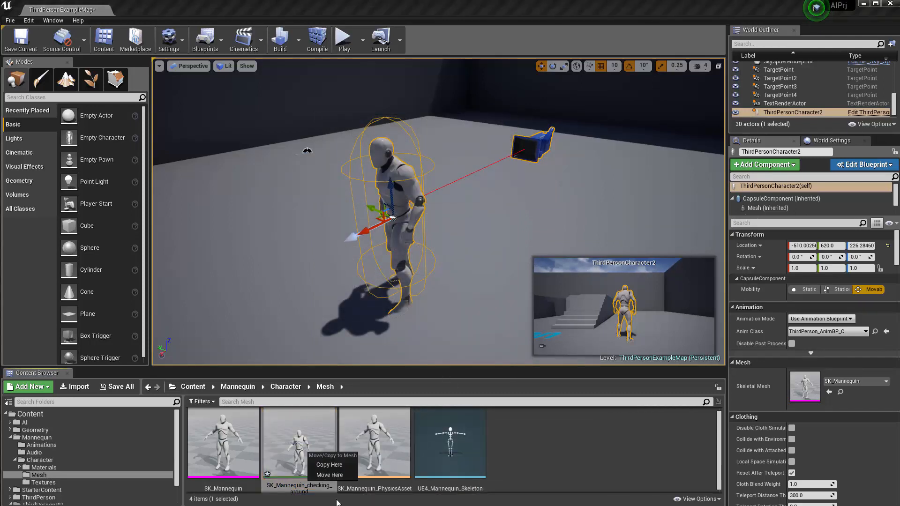
{"action": "left_click", "coordinate": [337, 504]}
{"action": "double_click", "coordinate": [291, 435]}
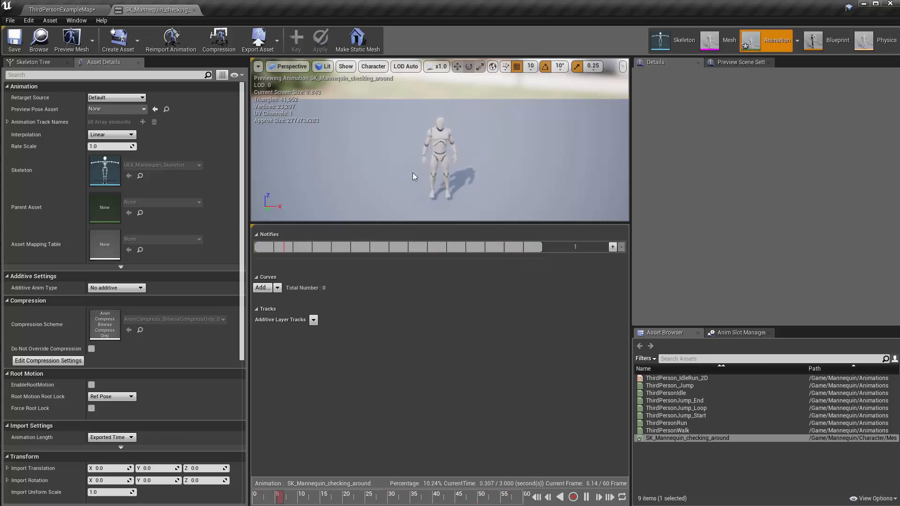
{"action": "left_click_drag", "start_coordinate": [413, 173], "coordinate": [516, 182], "text": "alt"}
{"action": "scroll", "coordinate": [473, 177], "scroll_direction": "up", "scroll_amount": 3}
{"action": "scroll", "coordinate": [473, 181], "scroll_direction": "up", "scroll_amount": 3}
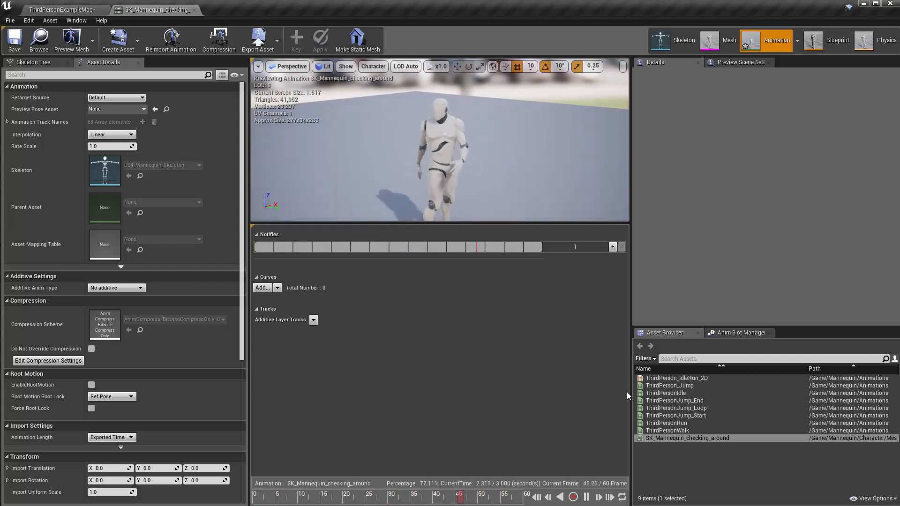
Scrub the animation through to frame 60, then replay it to examine the loop before pausing playback
{"action": "left_click", "coordinate": [586, 497]}
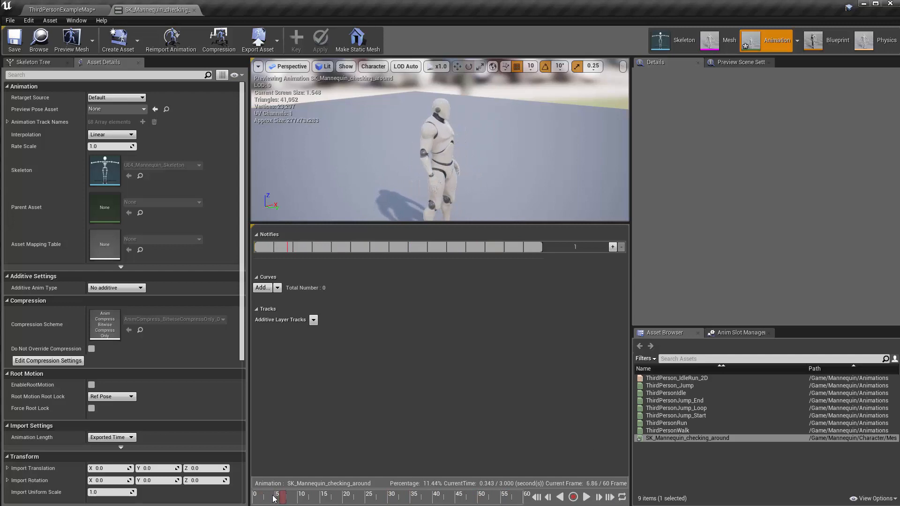
{"action": "left_click_drag", "start_coordinate": [274, 499], "coordinate": [285, 498]}
{"action": "left_click_drag", "start_coordinate": [285, 497], "coordinate": [523, 498]}
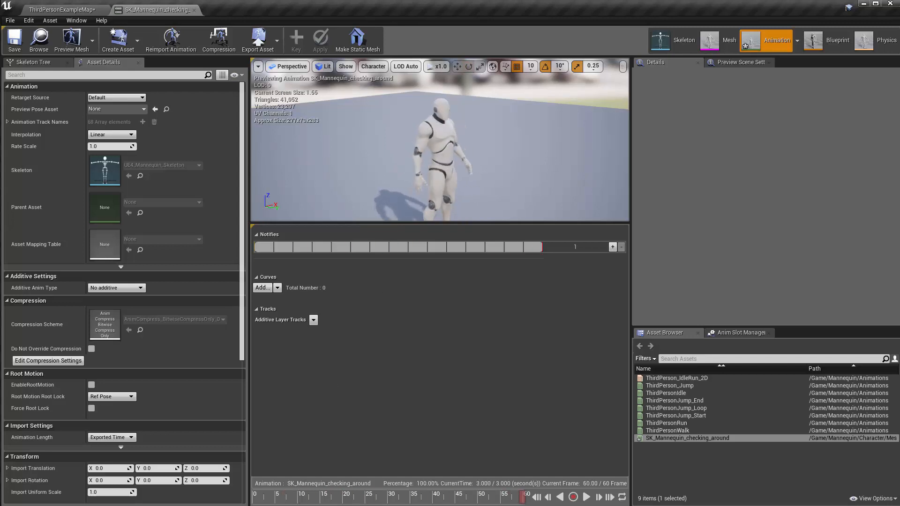
{"action": "left_click", "coordinate": [586, 497]}
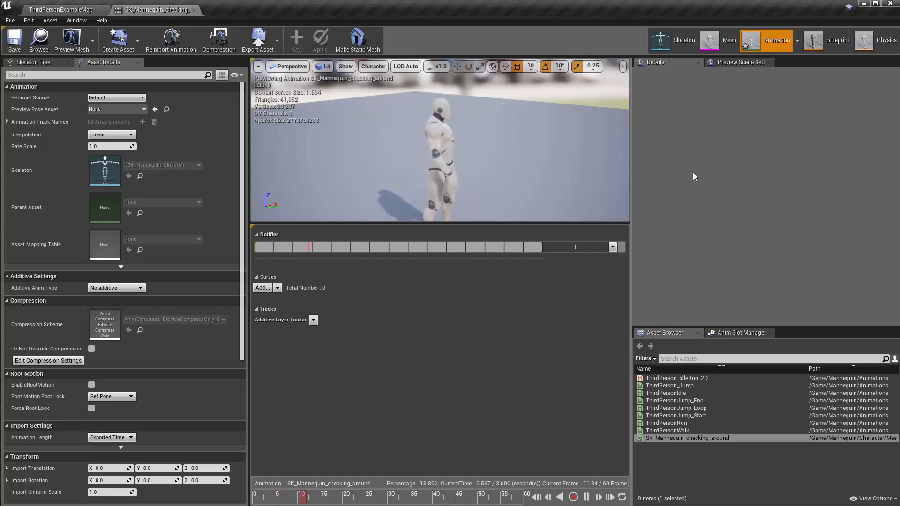
{"action": "left_click", "coordinate": [586, 498]}
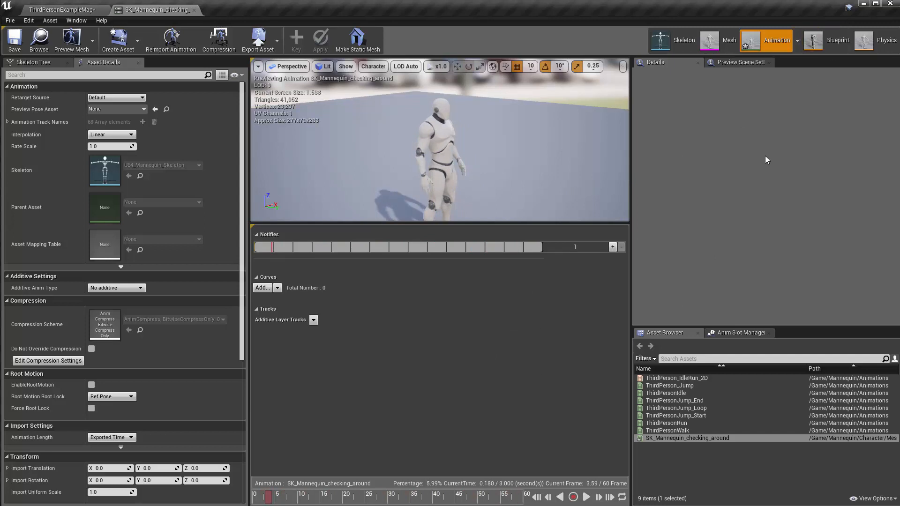